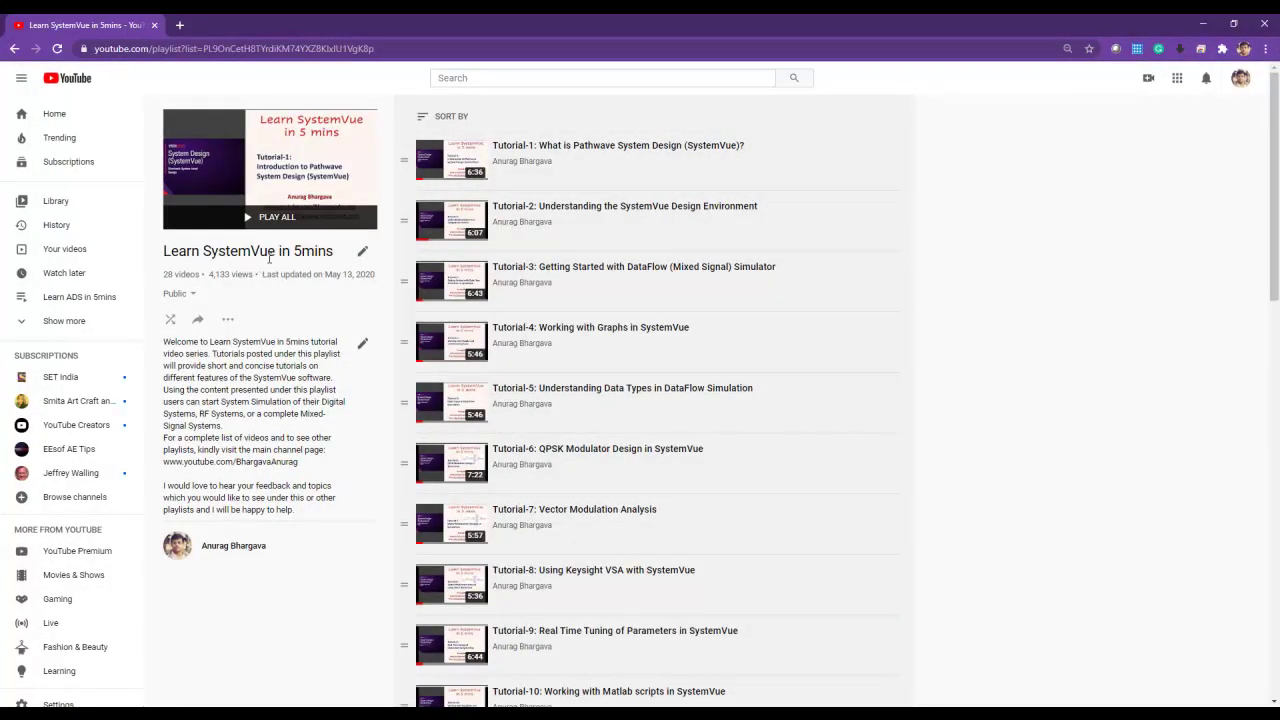
Step: Minimize the Chrome browser window to bring SystemVue and the stopwatch forward
scroll(600, 552, "down", 10)
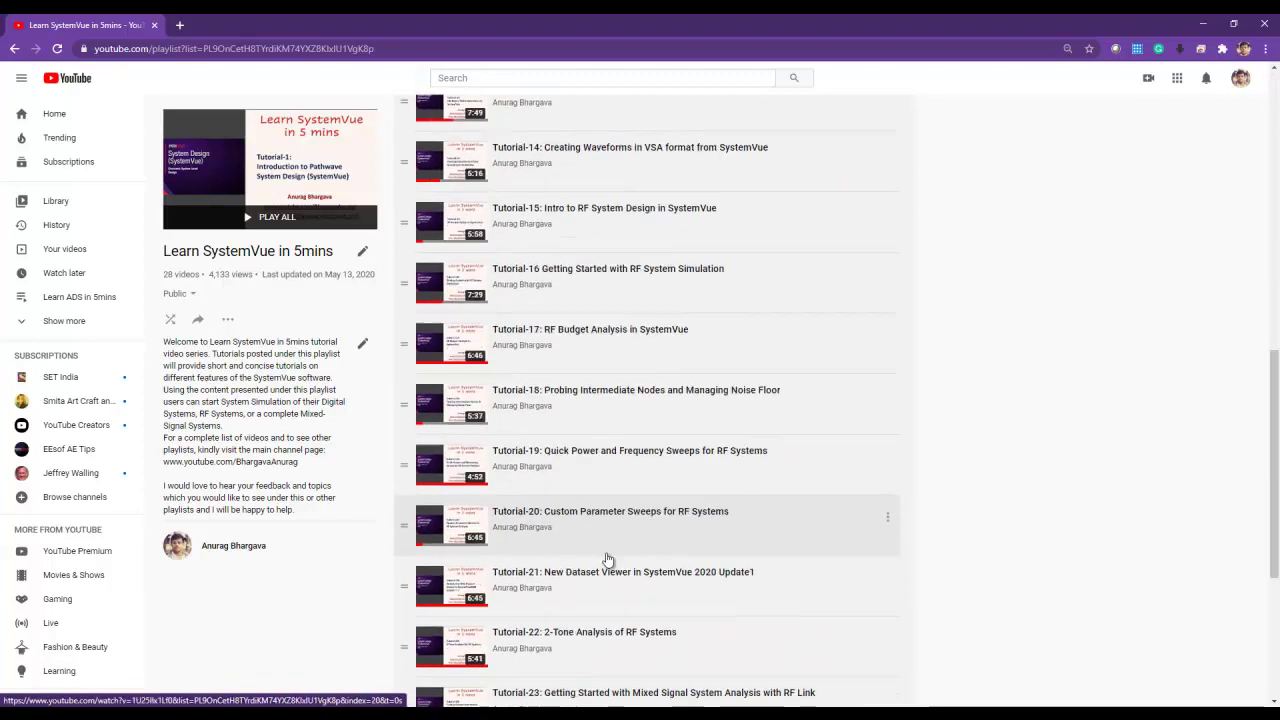
scroll(608, 558, "down", 3)
scroll(610, 560, "up", 12)
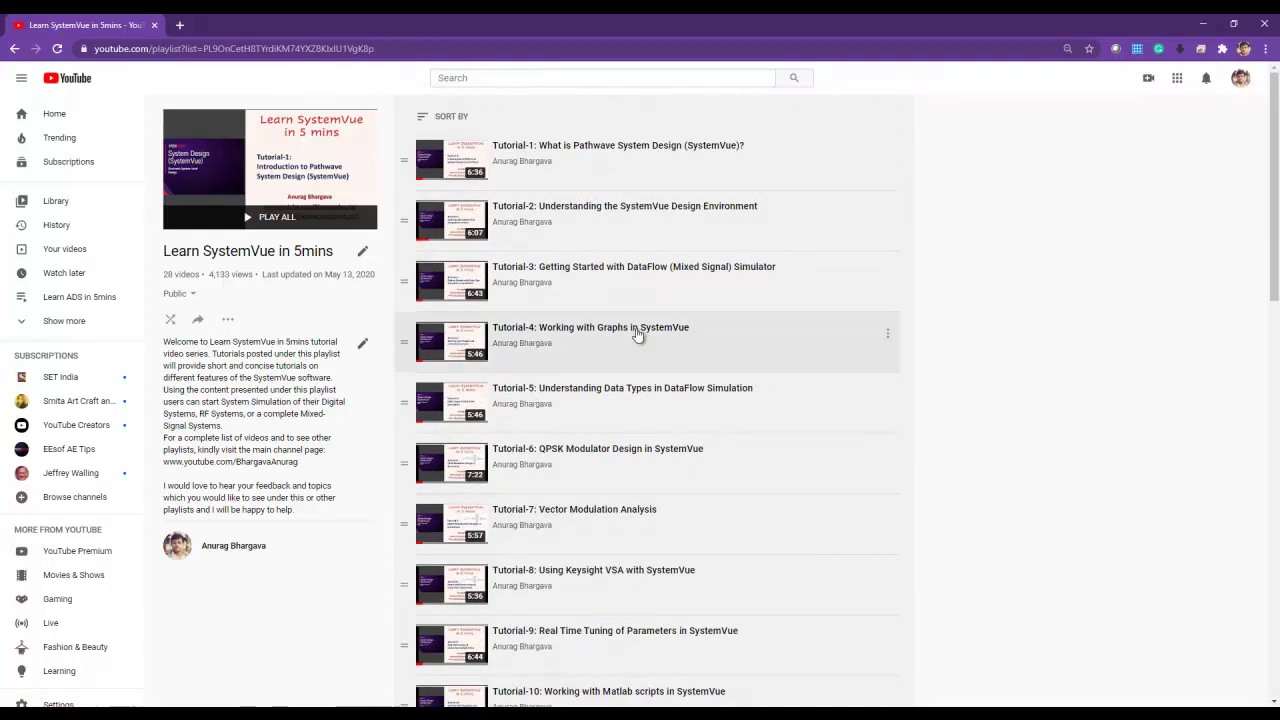
left_click(1202, 24)
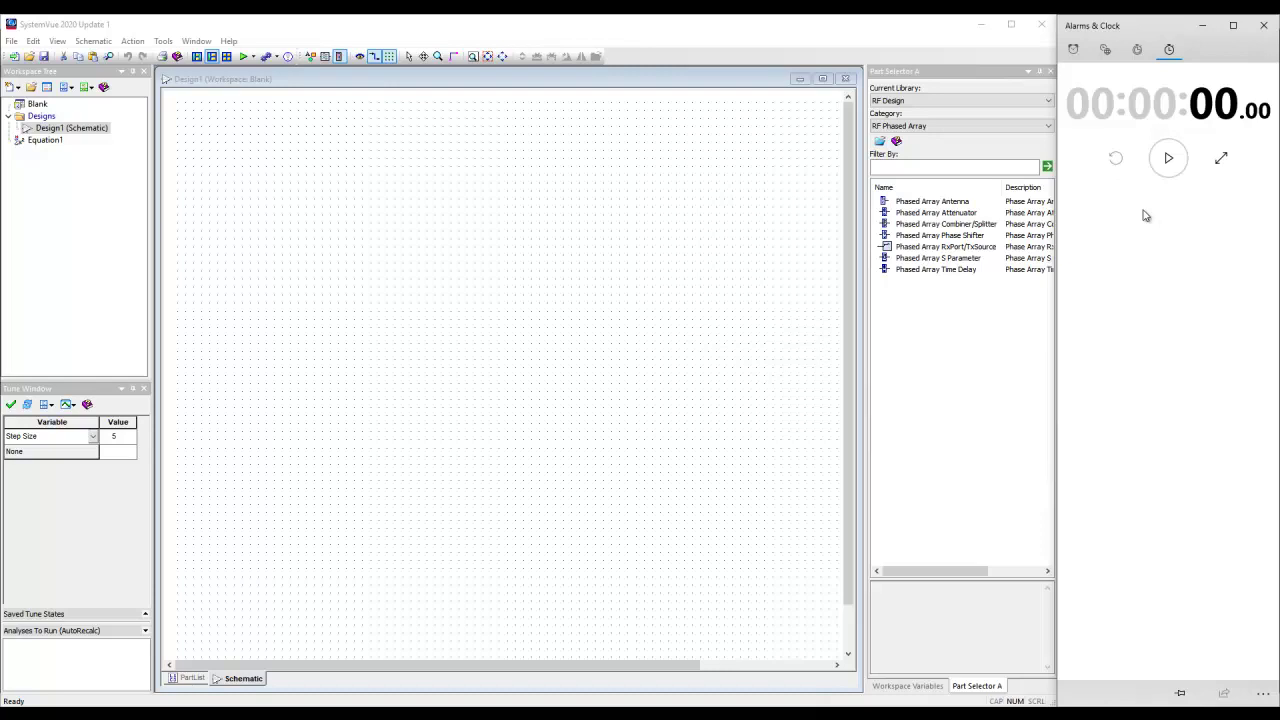
Step: Start the stopwatch, place an RxPort and a flipped Combiner/Splitter, and wire them together
left_click(1169, 162)
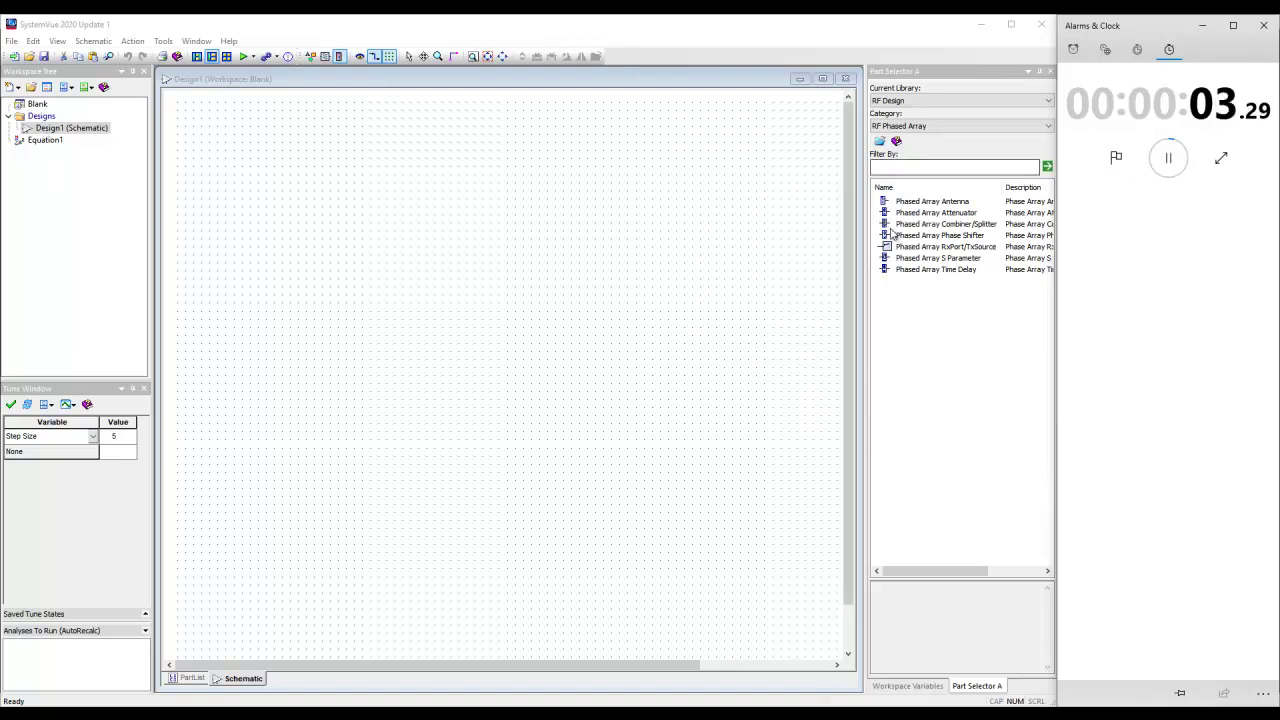
left_click_drag(900, 250, 294, 279)
left_click_drag(932, 224, 398, 290)
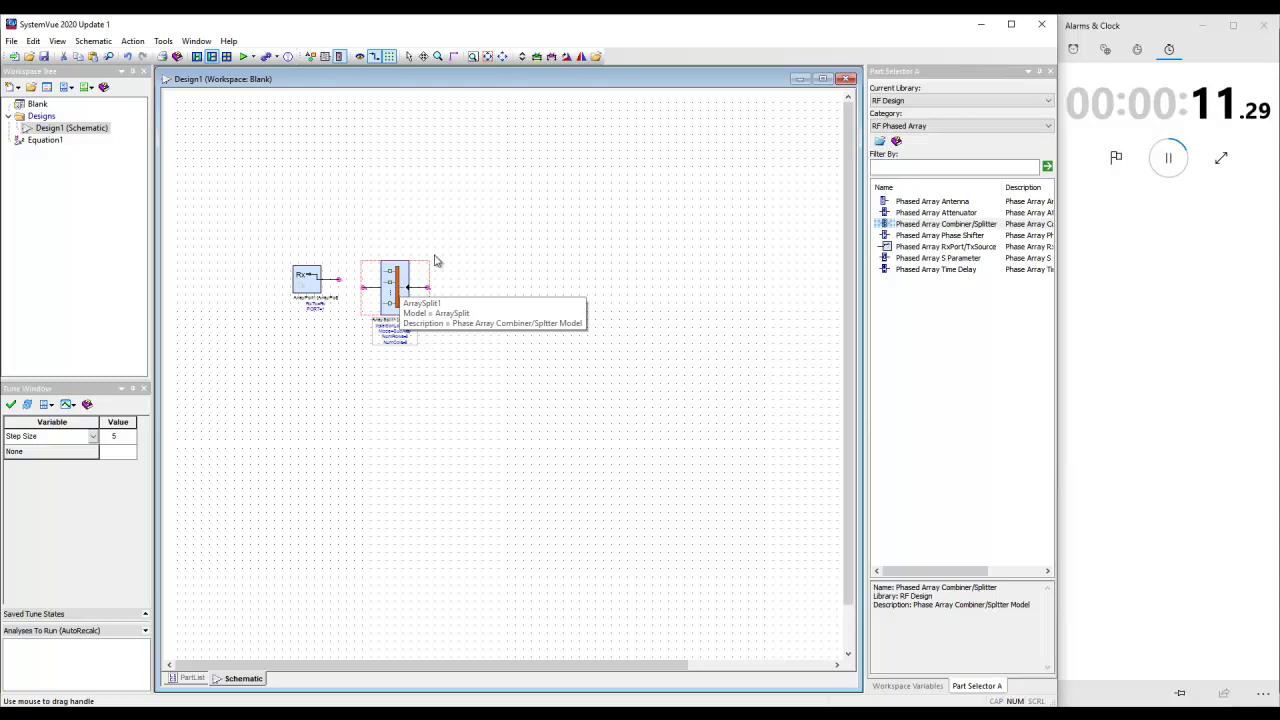
left_click(580, 57)
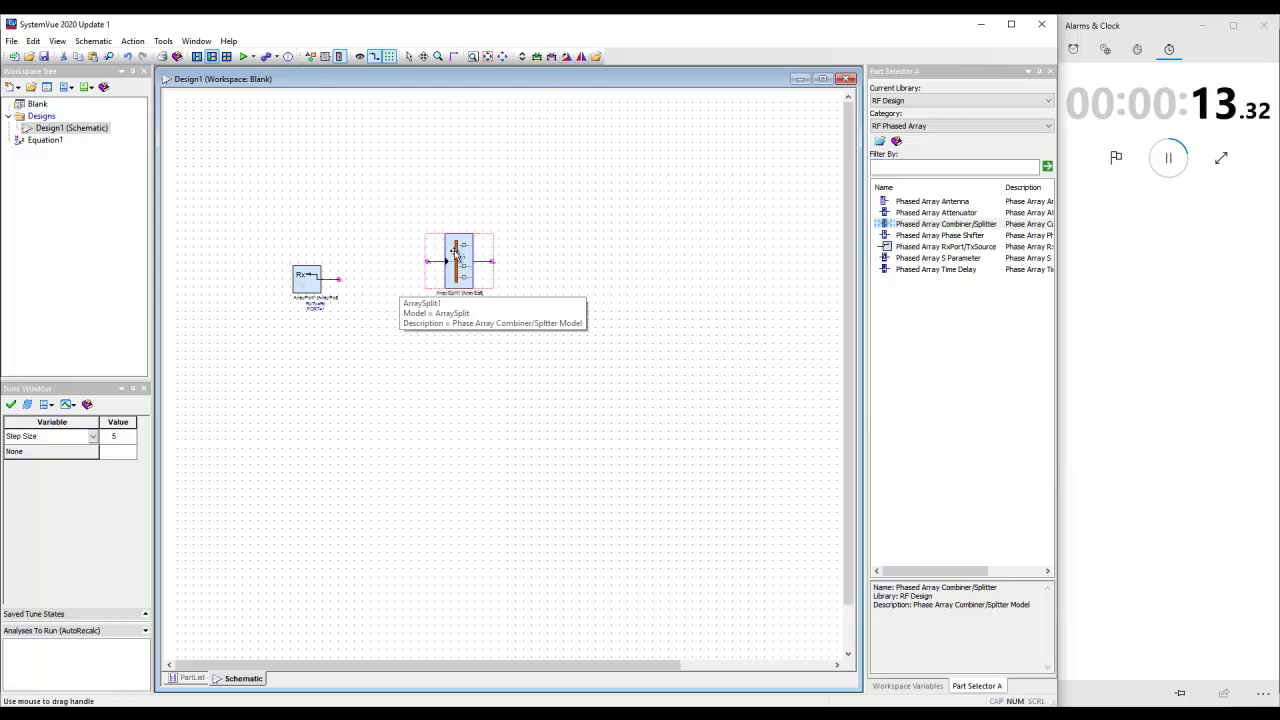
left_click_drag(457, 267, 385, 283)
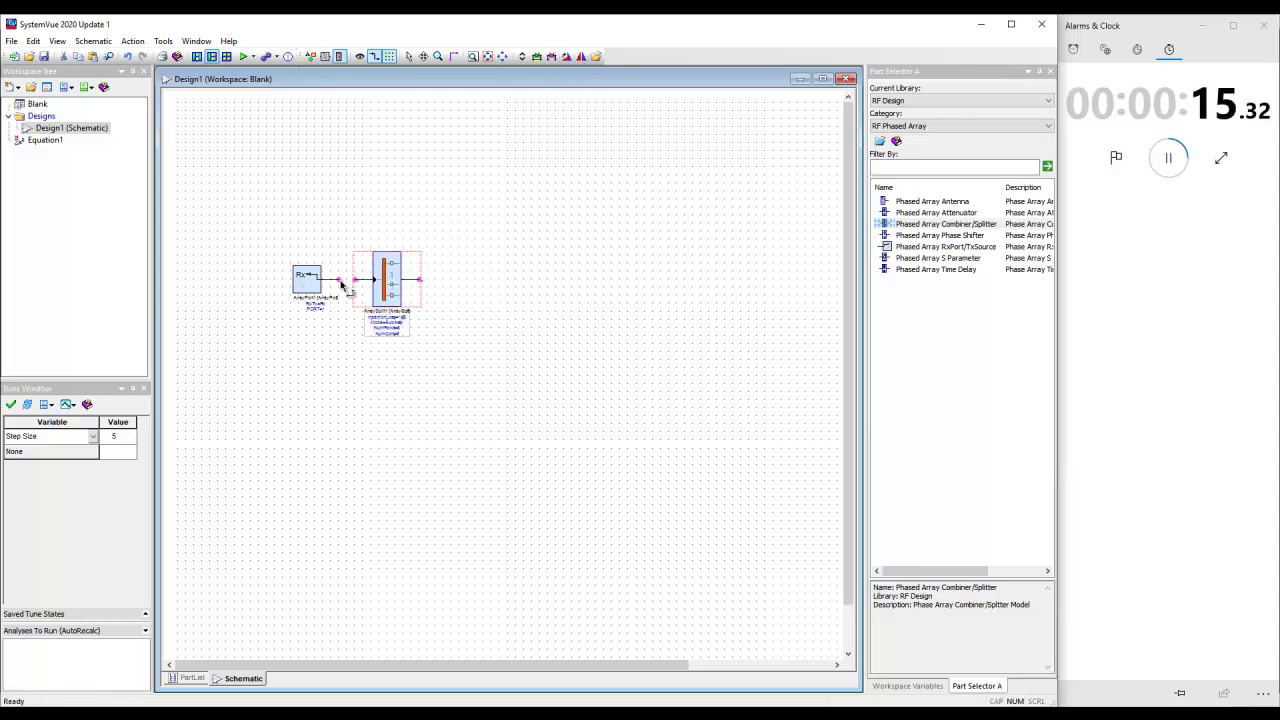
left_click(340, 280)
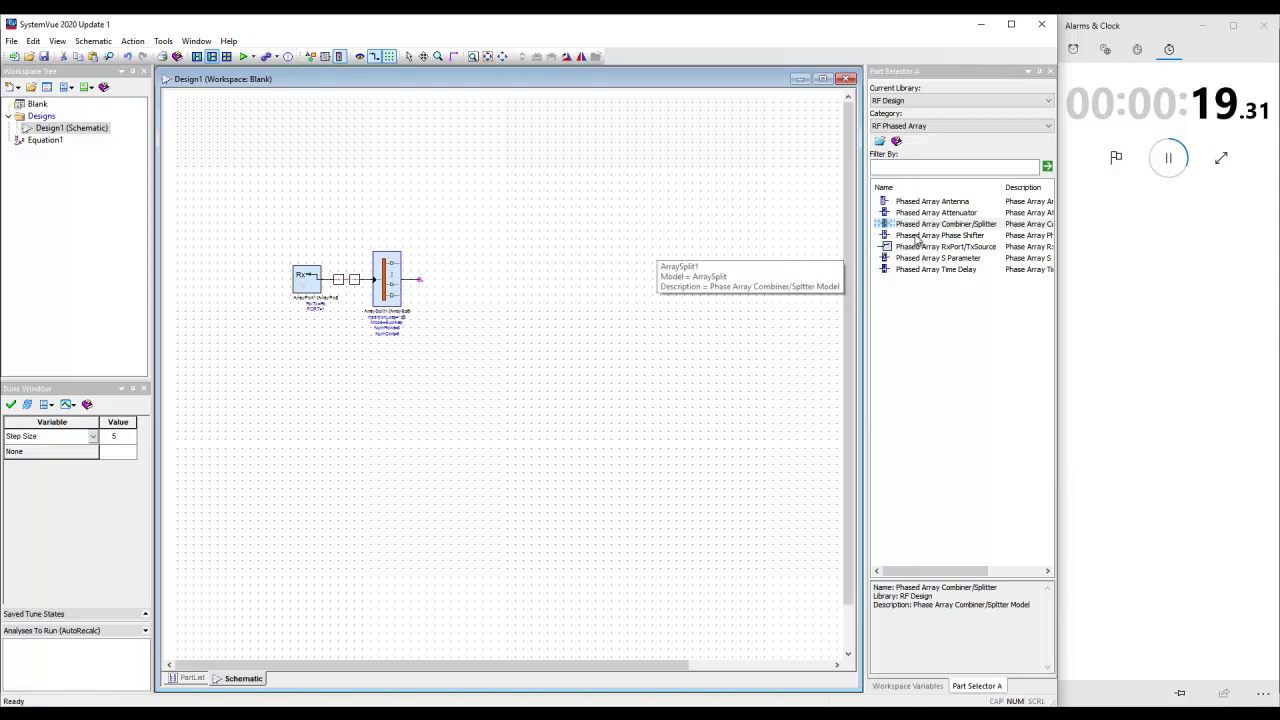
Step: Place the Attenuator, Phase Shifter and Antenna in a row right of the splitter
left_click(930, 212)
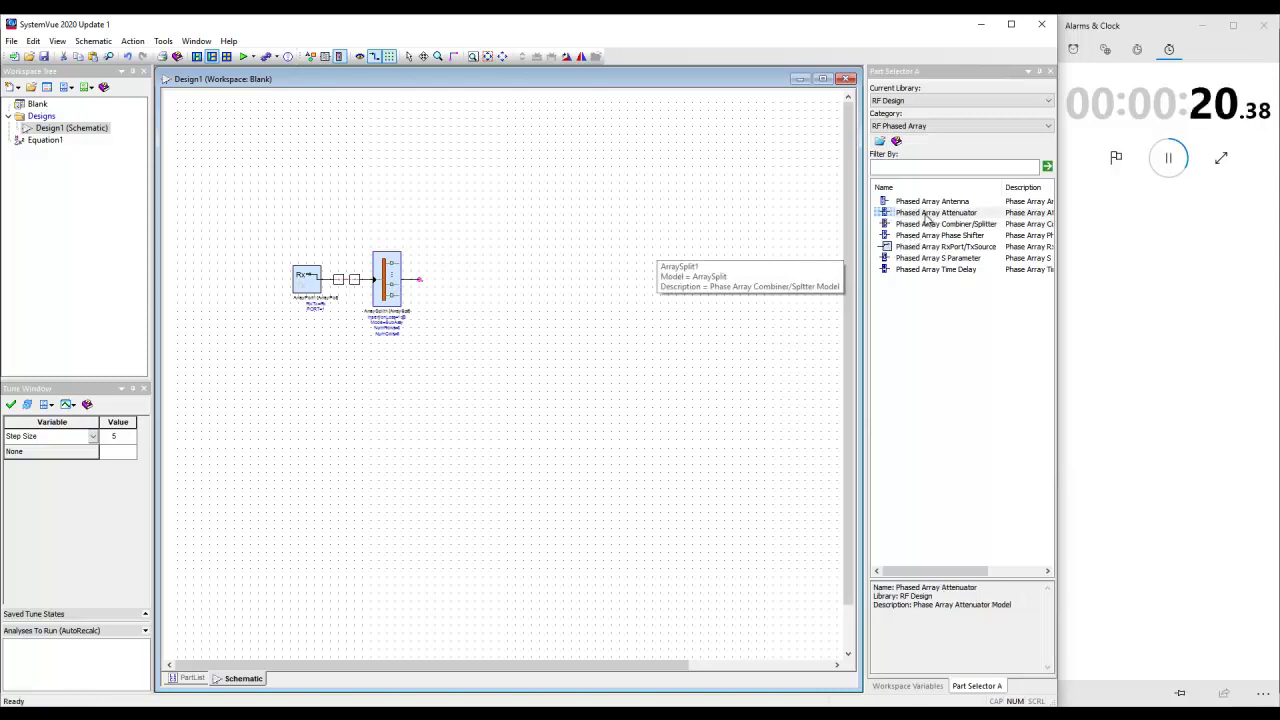
left_click(455, 284)
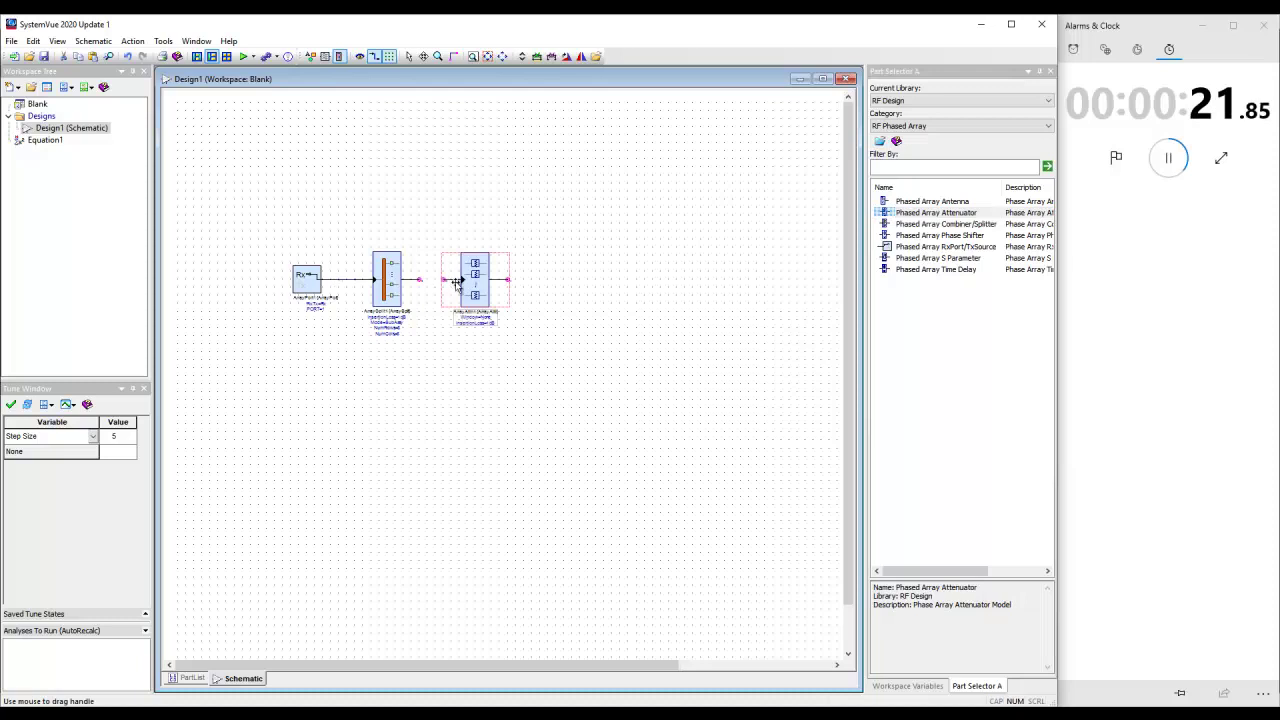
left_click(943, 225)
left_click(944, 235)
left_click(540, 283)
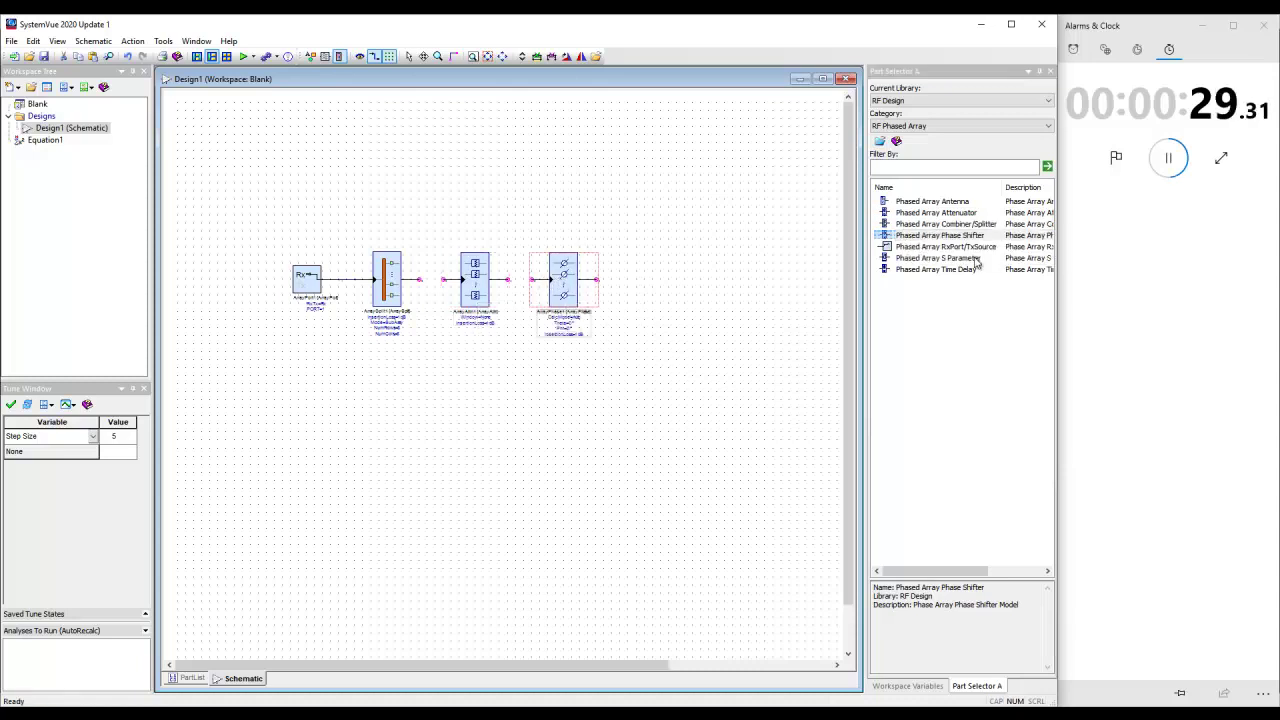
left_click(932, 201)
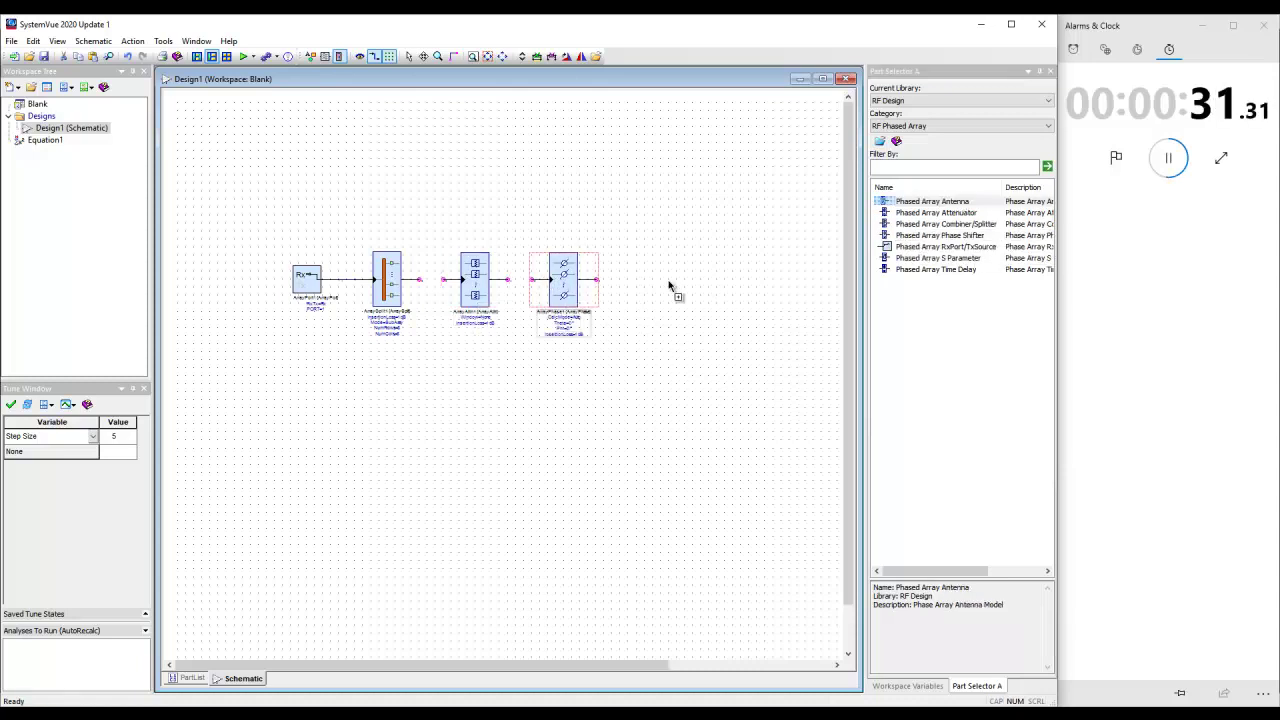
left_click(737, 288)
left_click_drag(737, 288, 679, 293)
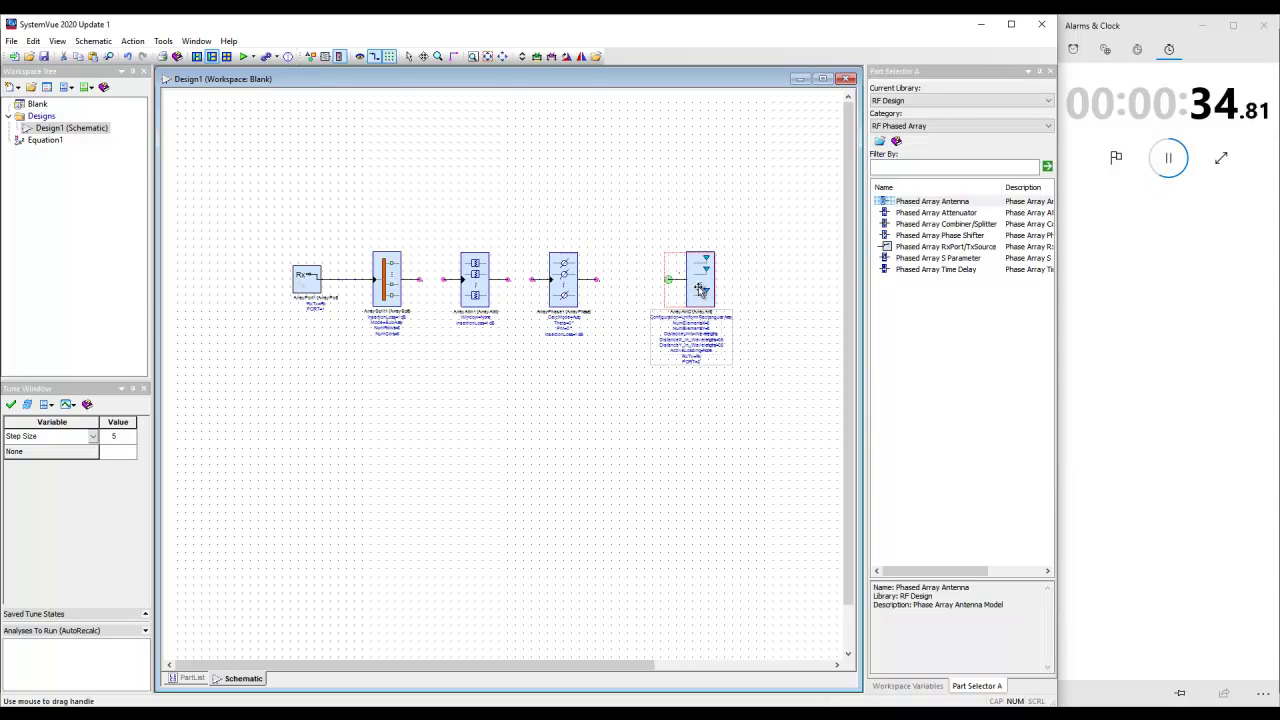
Step: Switch the Part Selector to Amplifiers and insert an Amp (RF) before the antenna
left_click(937, 126)
left_click(919, 147)
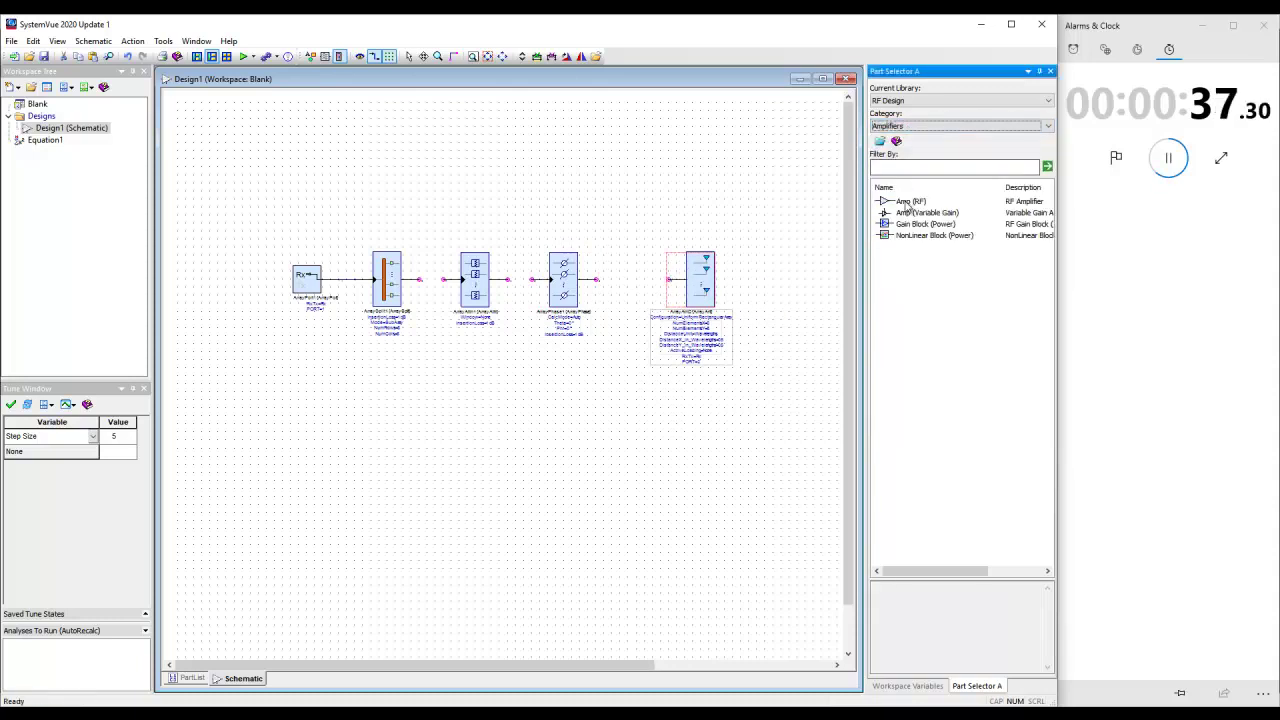
left_click(910, 201)
left_click(614, 288)
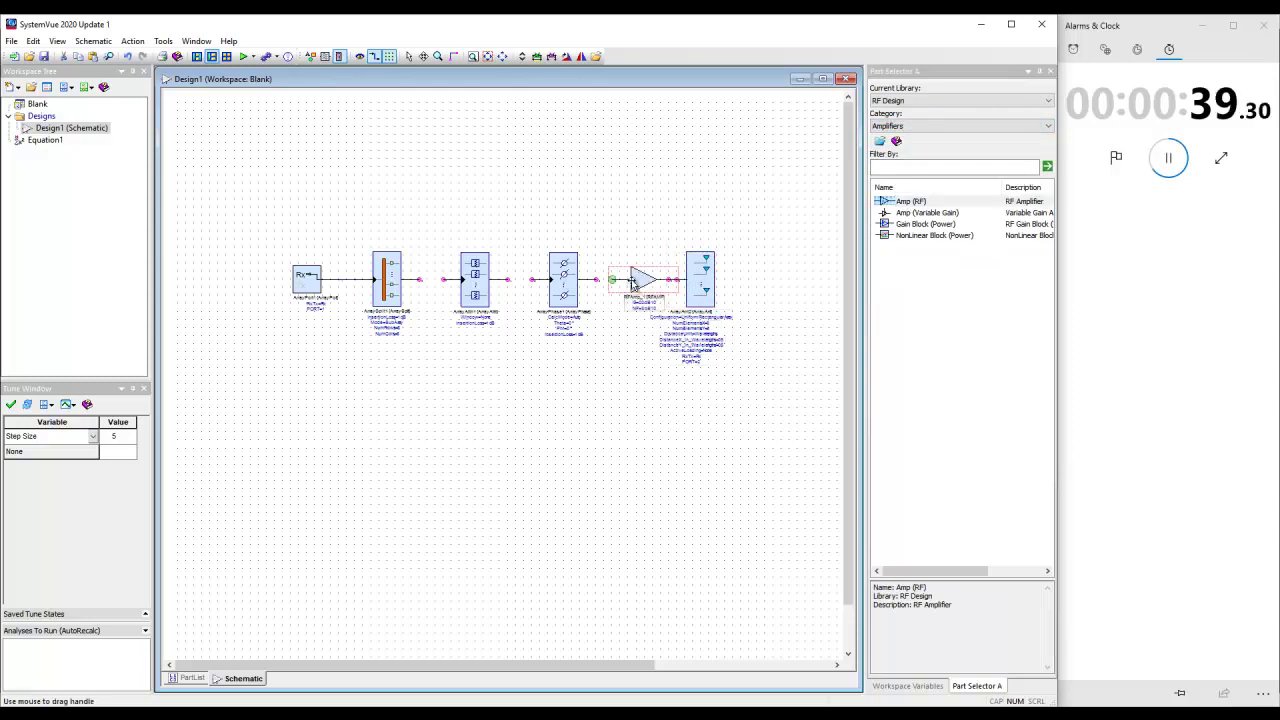
left_click_drag(628, 283, 460, 292)
scroll(506, 380, "up", 3)
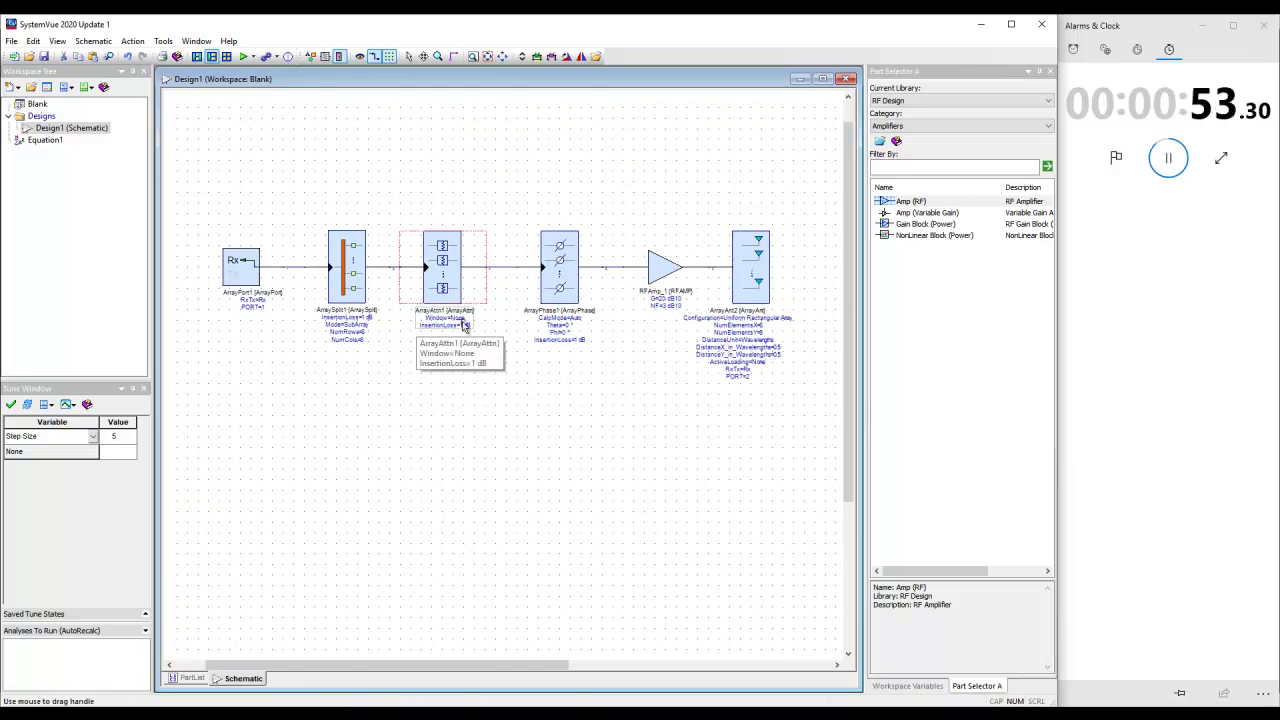
Step: Edit Equation1 to define freq=10e9 and phi=0, with numx=8, numy=8, theta=0 wrapped in tune()
double_click(48, 141)
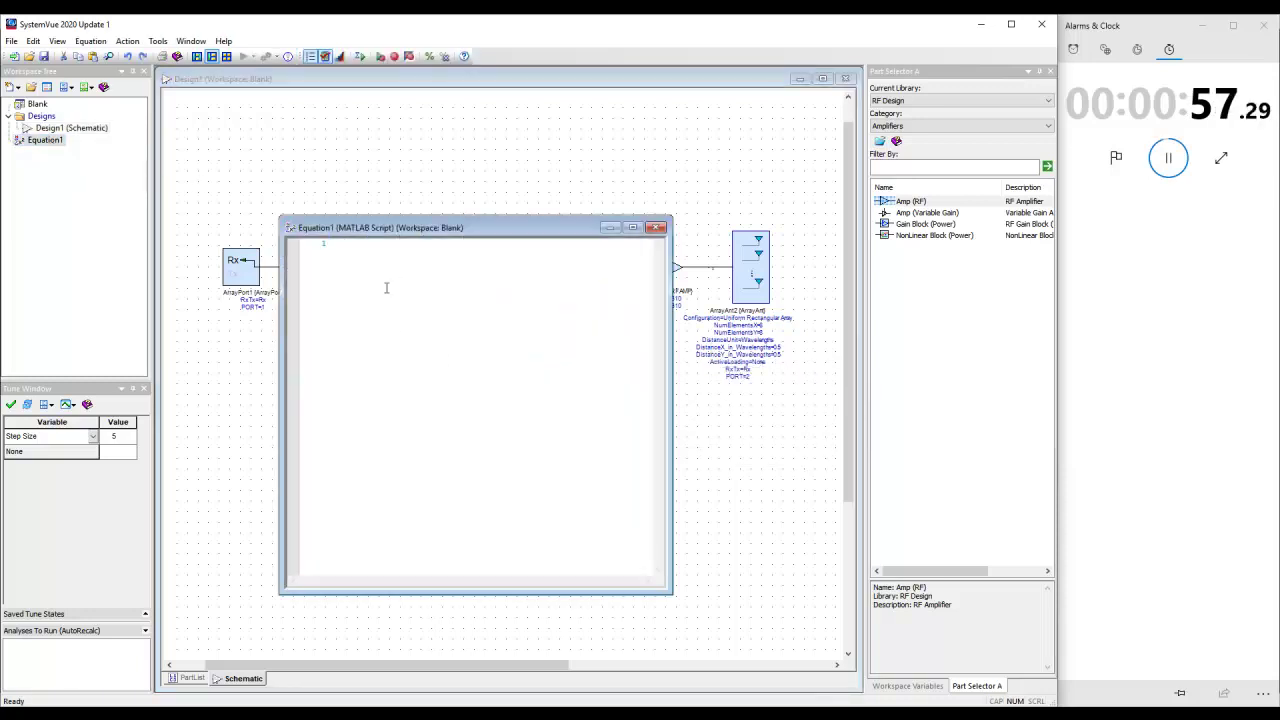
scroll(418, 312, "up", 4, "ctrl")
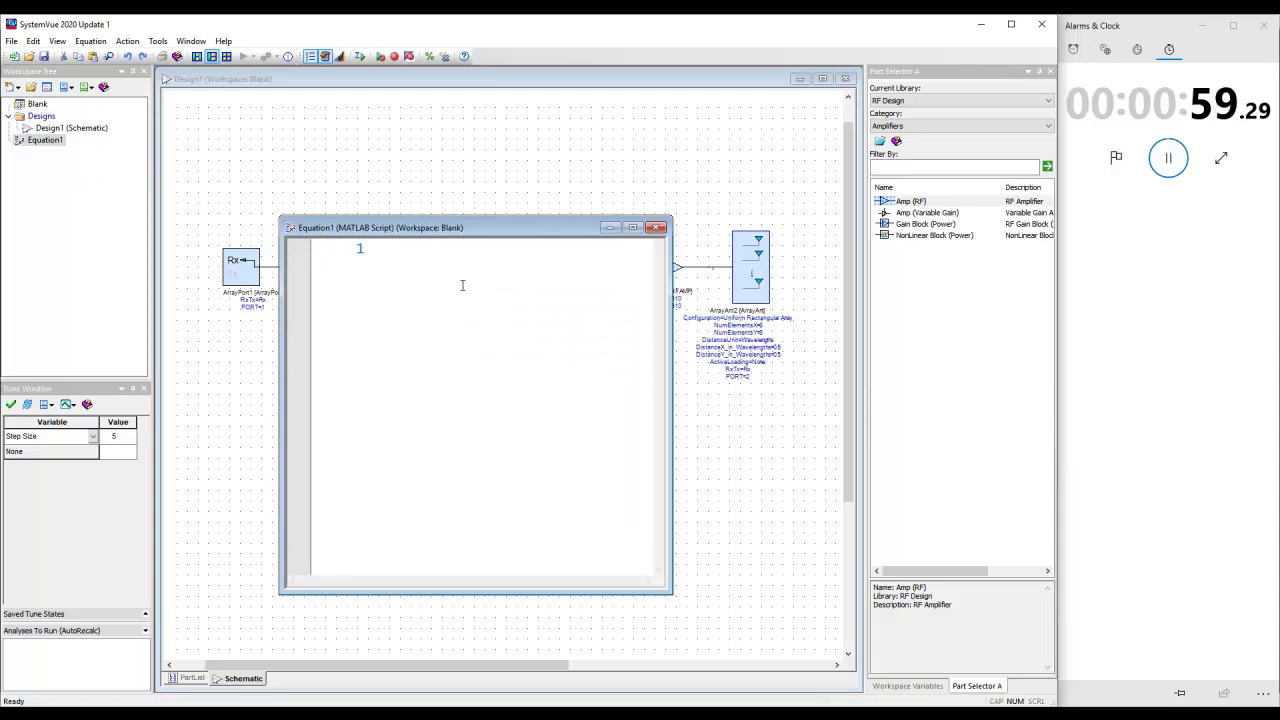
type("freq=10e9 ")
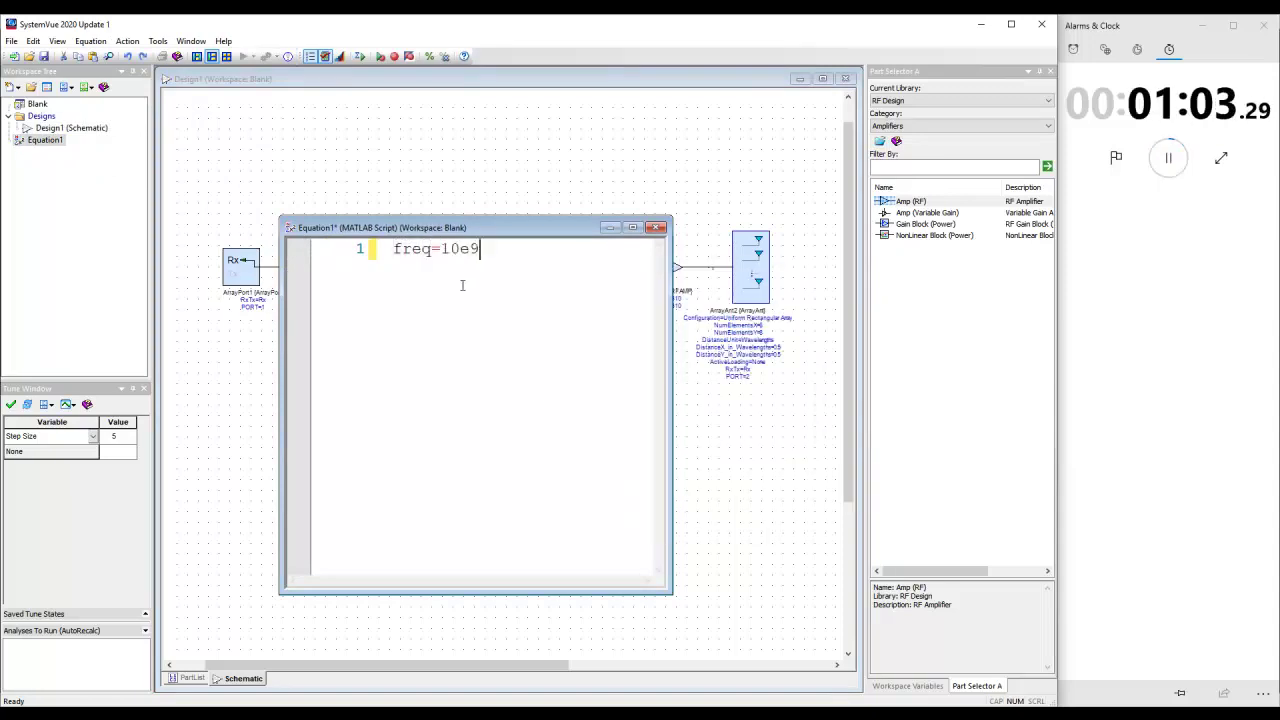
type("numx=8 ")
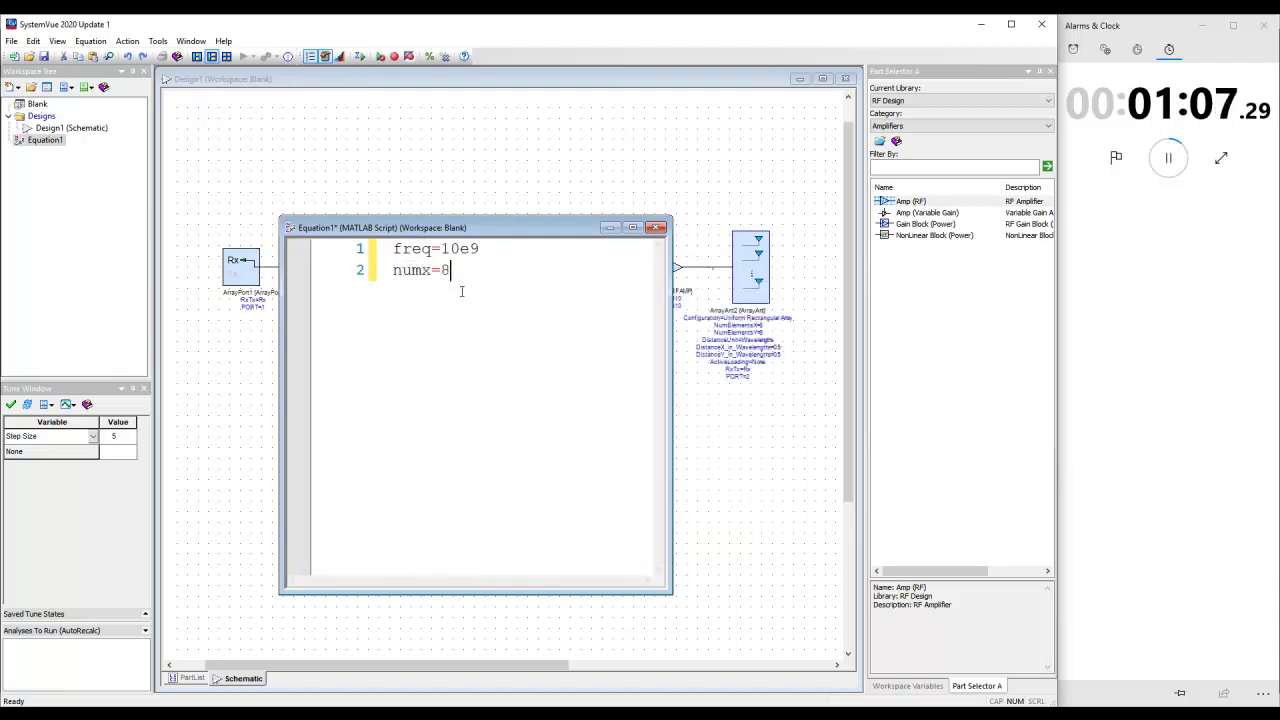
type("numy")
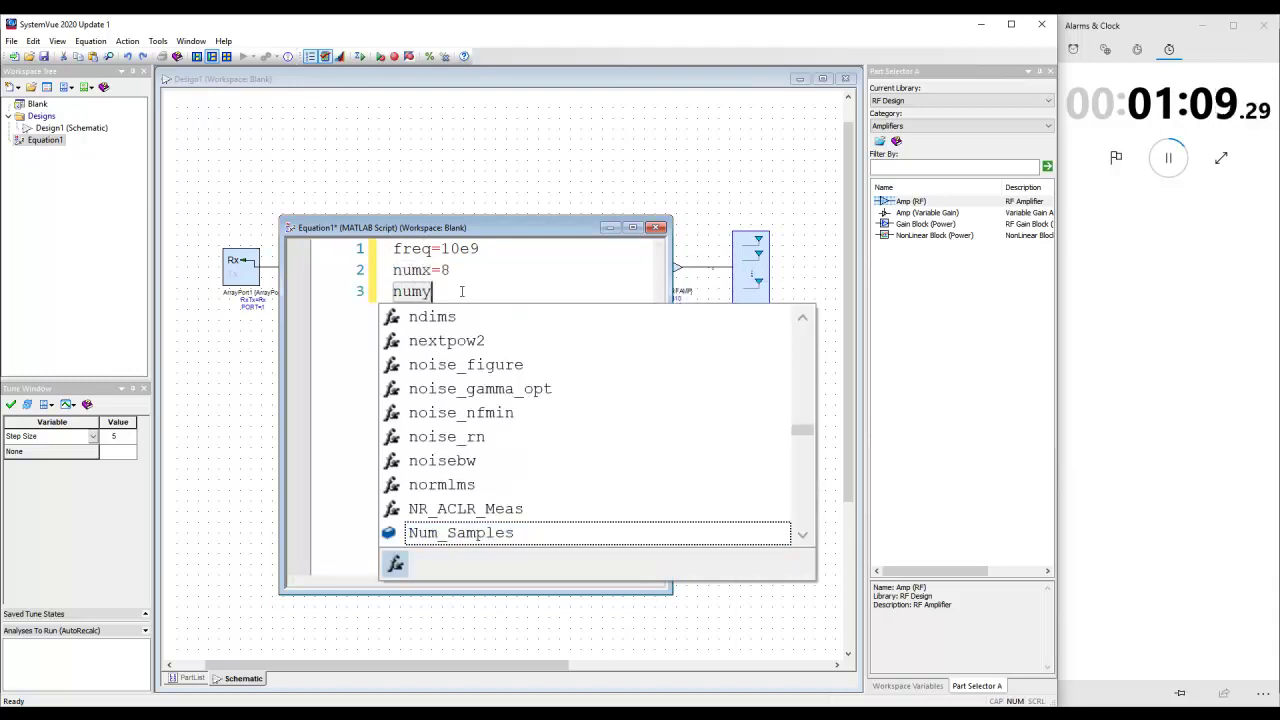
type("=8 ")
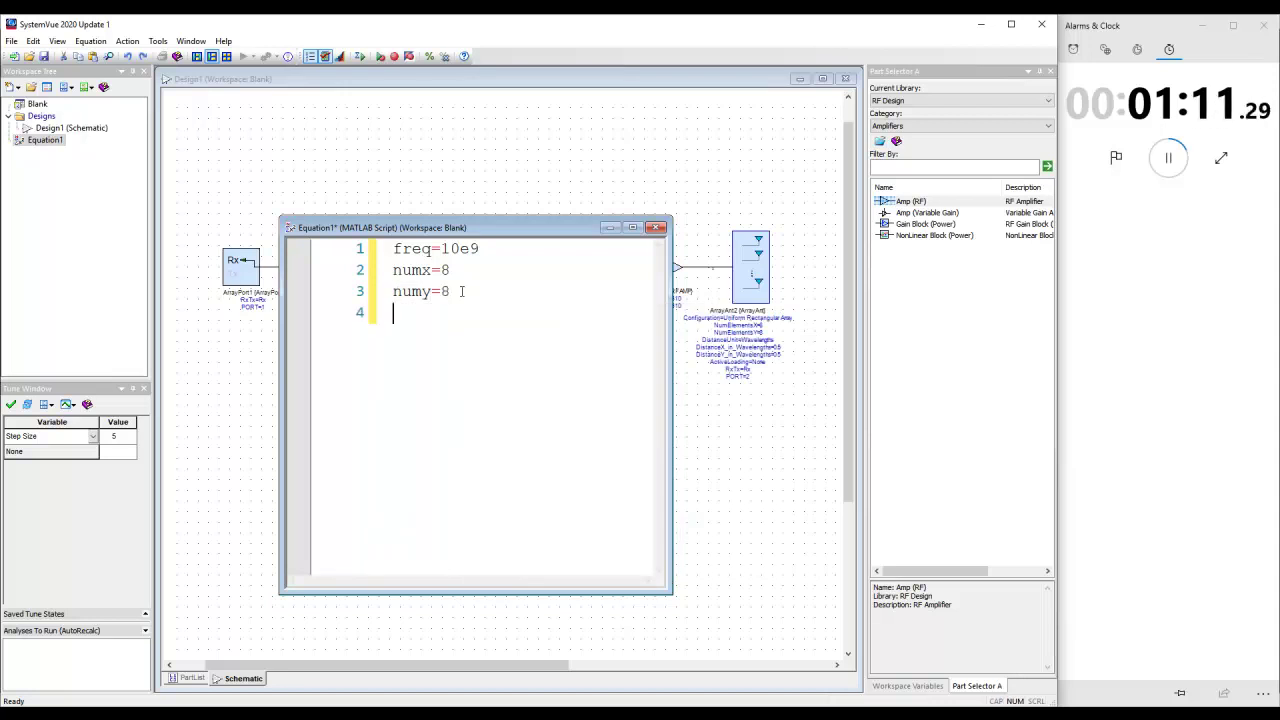
type("theta=0")
key("Return")
type("phi=")
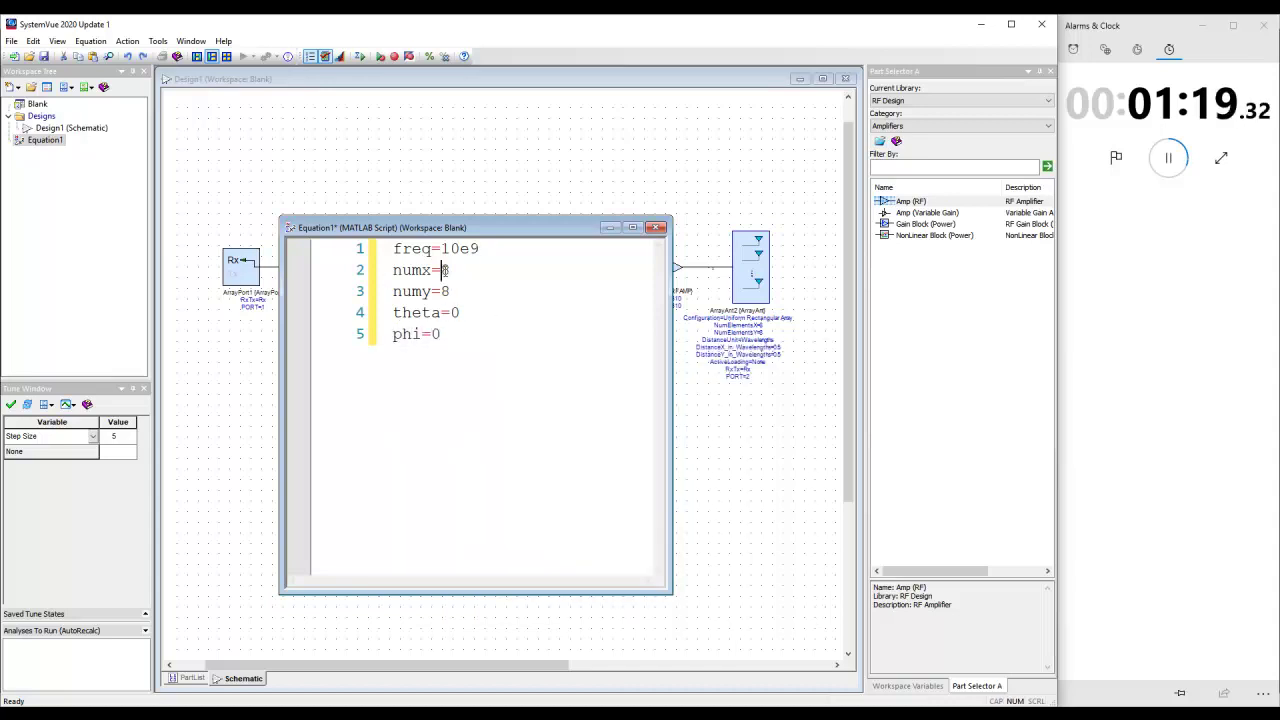
left_click(453, 274)
type("tune (")
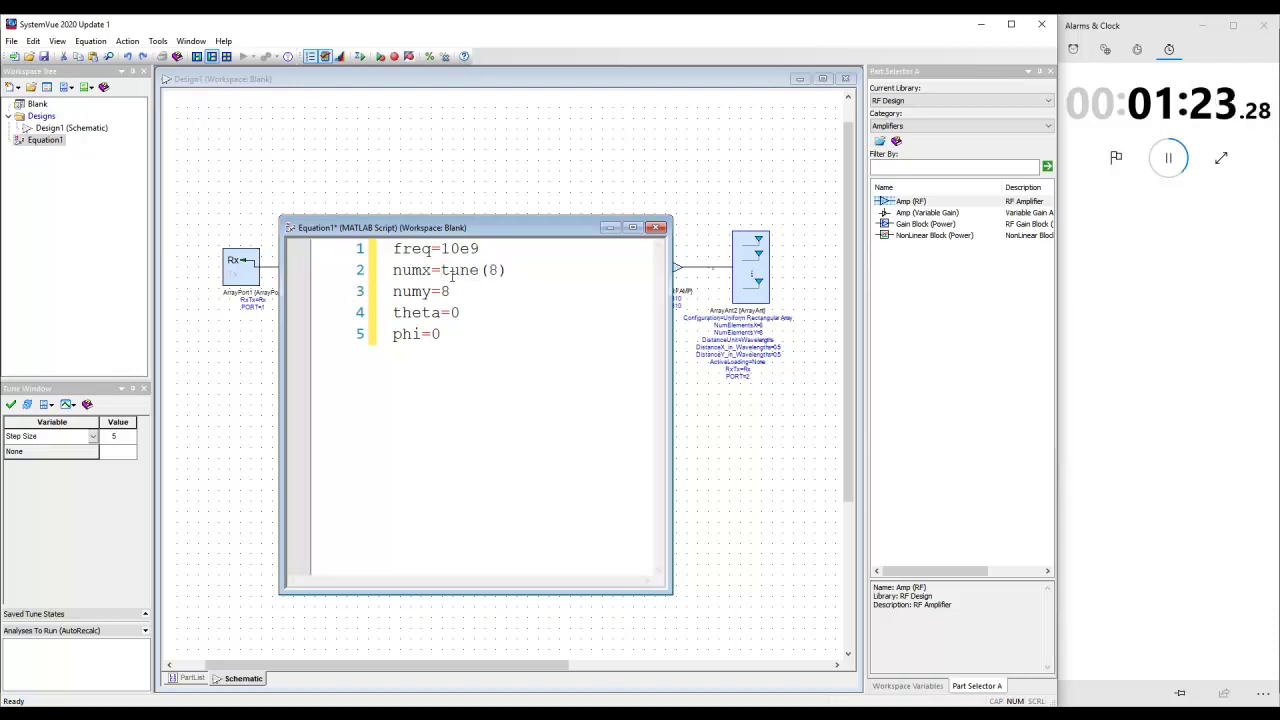
type("tune")
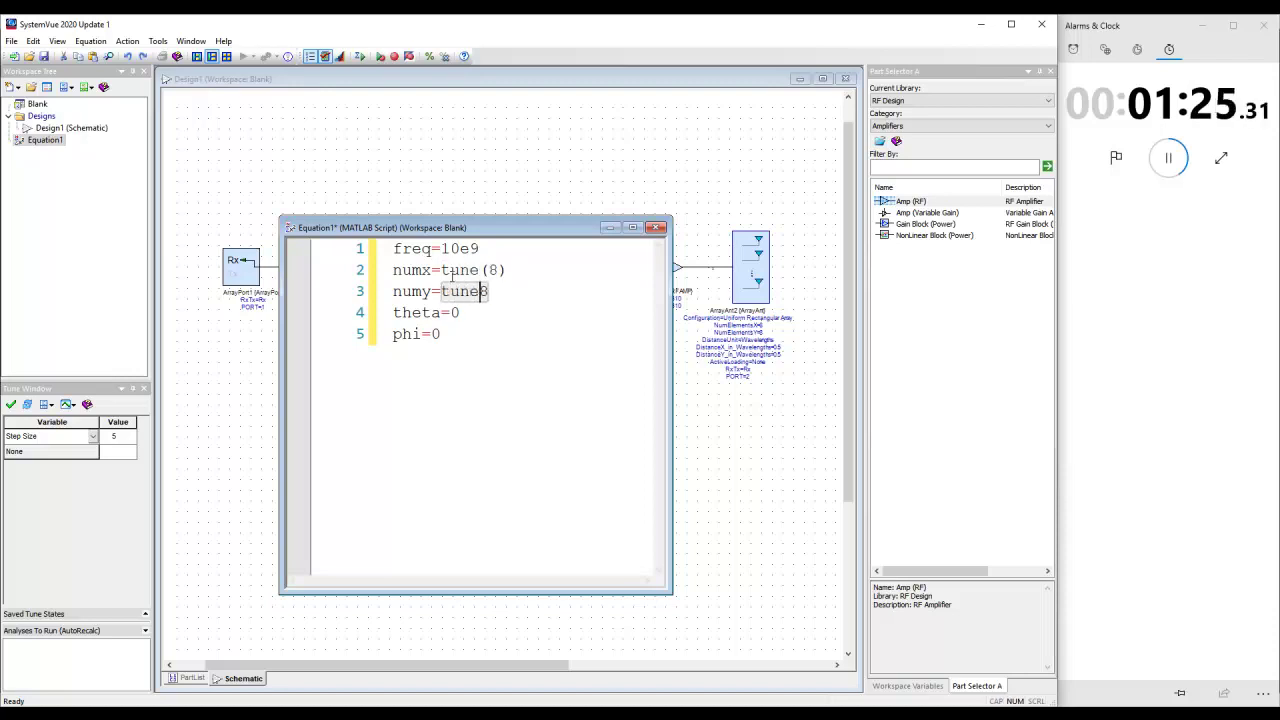
type(" (")
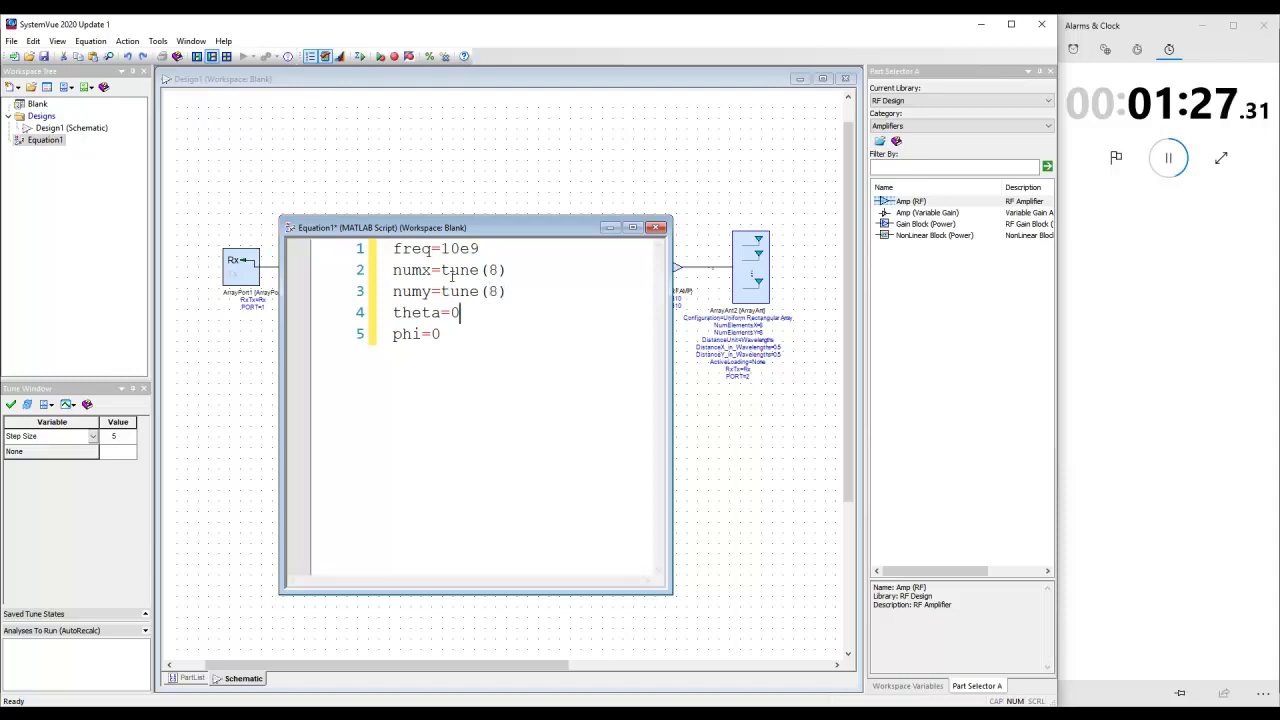
type("tune (")
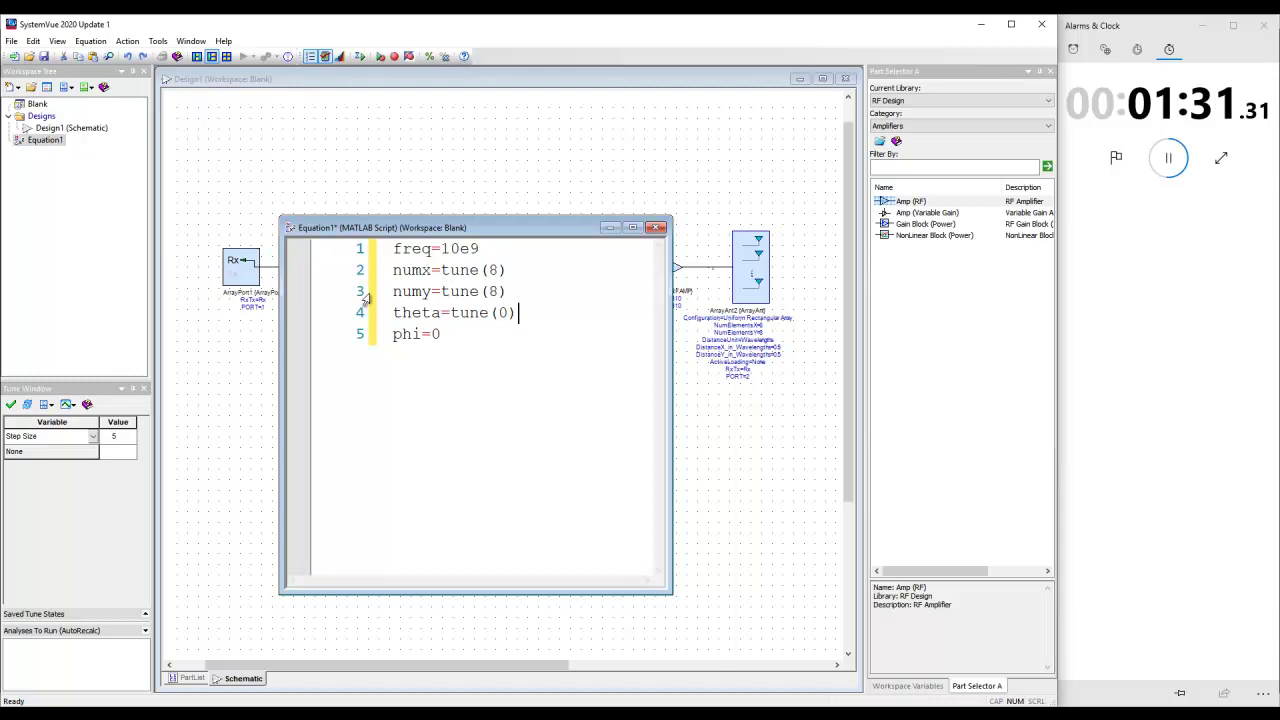
Step: Run the equations to register the tunable variables, then close Equation1
right_click(474, 369)
left_click(531, 503)
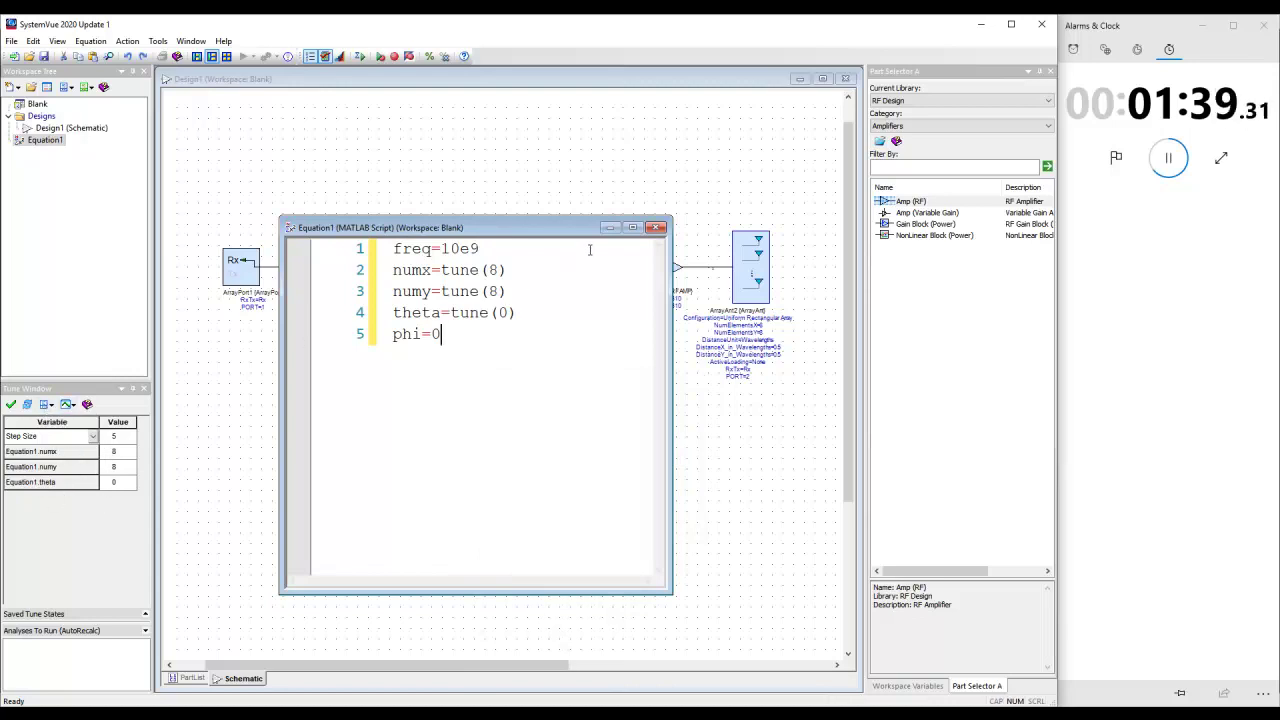
left_click(655, 229)
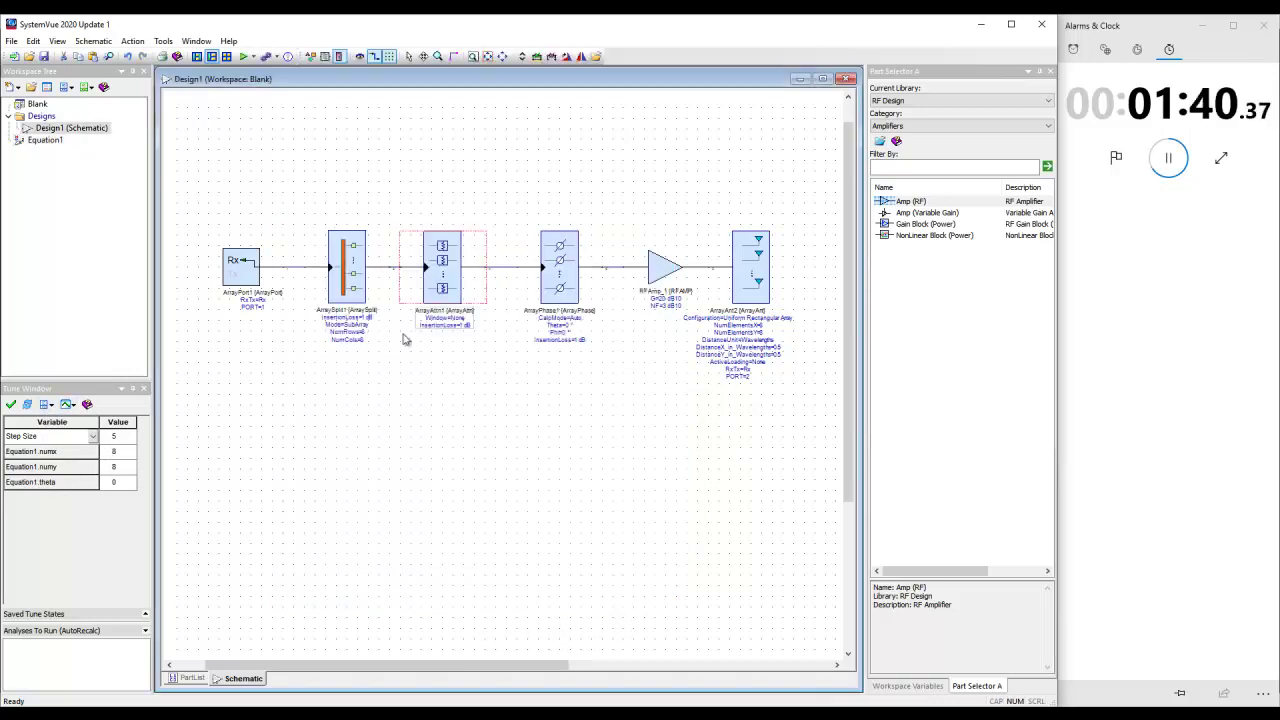
Step: Add a Phased Array Analysis to the workspace and set it to Tx mode
right_click(46, 120)
mouse_move(60, 124)
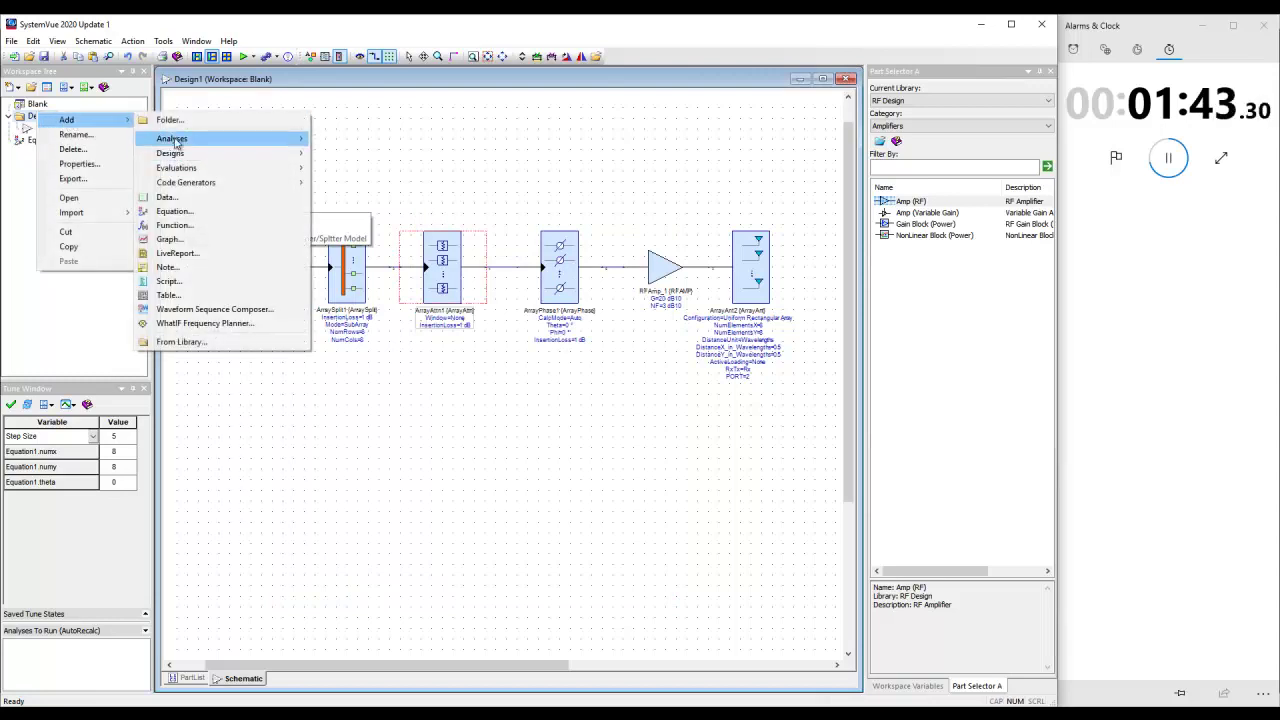
mouse_move(178, 142)
left_click(365, 166)
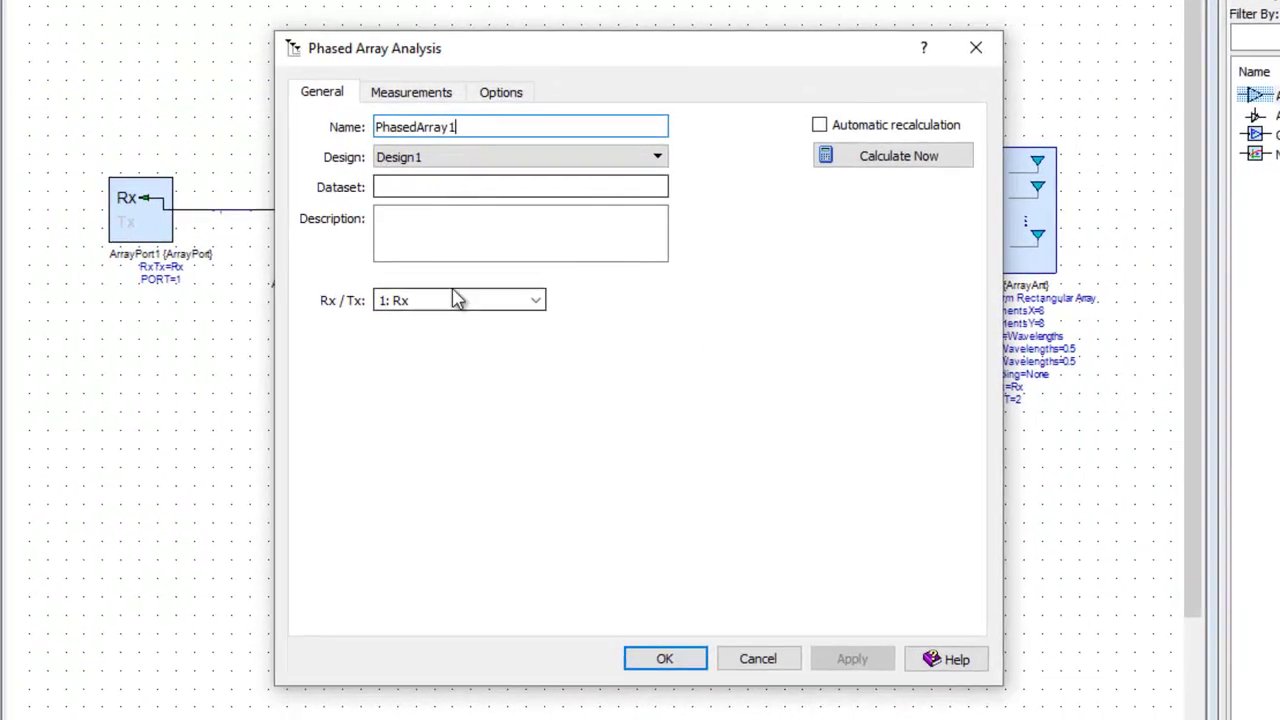
left_click(535, 300)
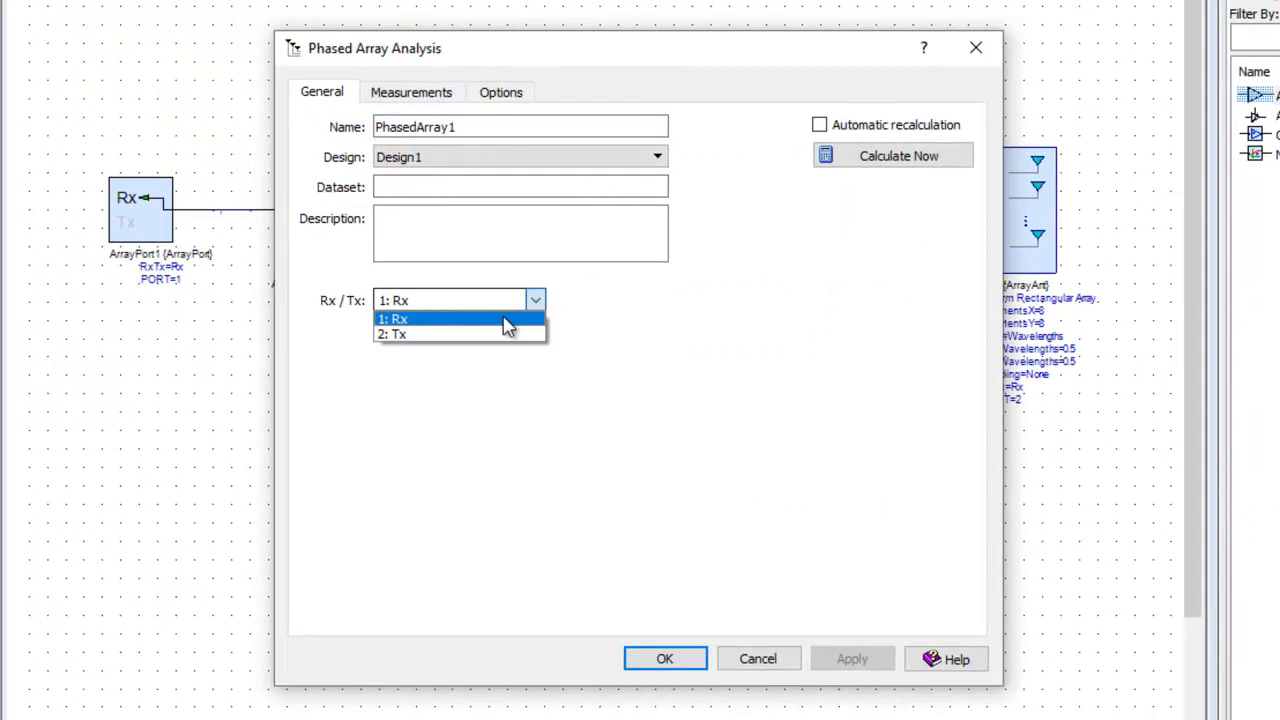
left_click(450, 338)
Step: Enable beam measurements, phi cut and main lobe error, expecting Theta=theta and Phi=phi
left_click(415, 92)
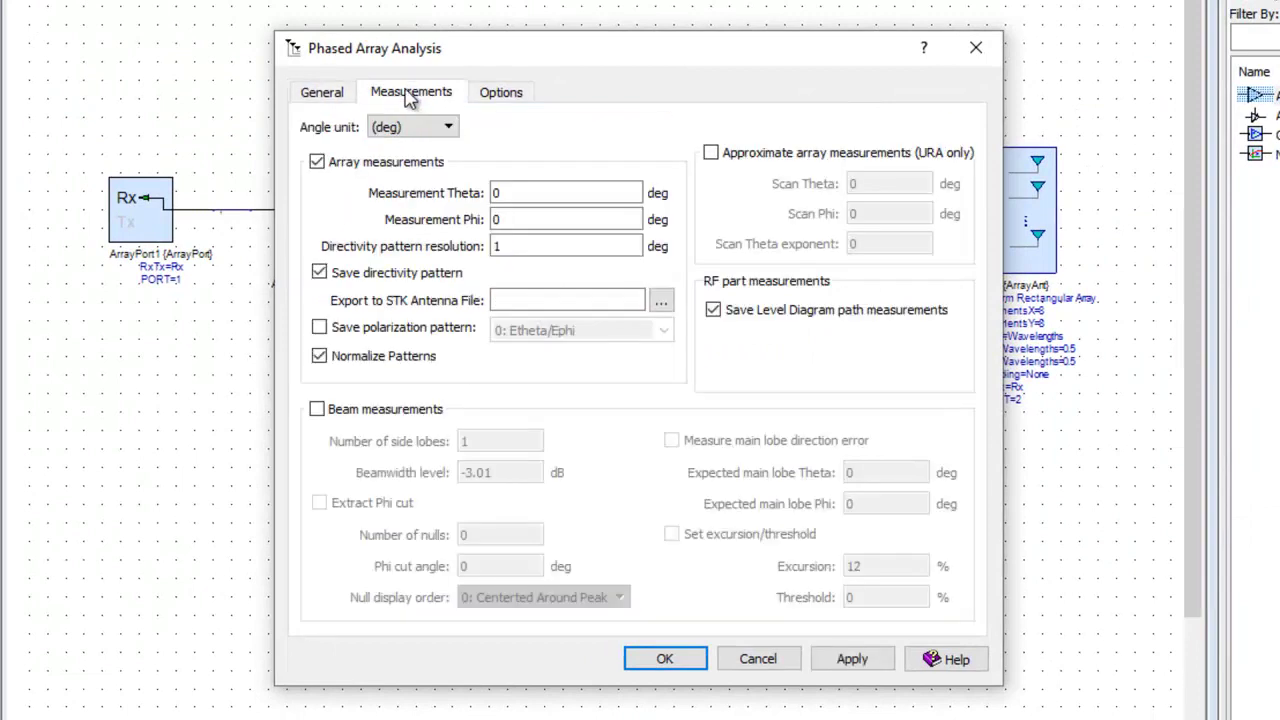
left_click(317, 410)
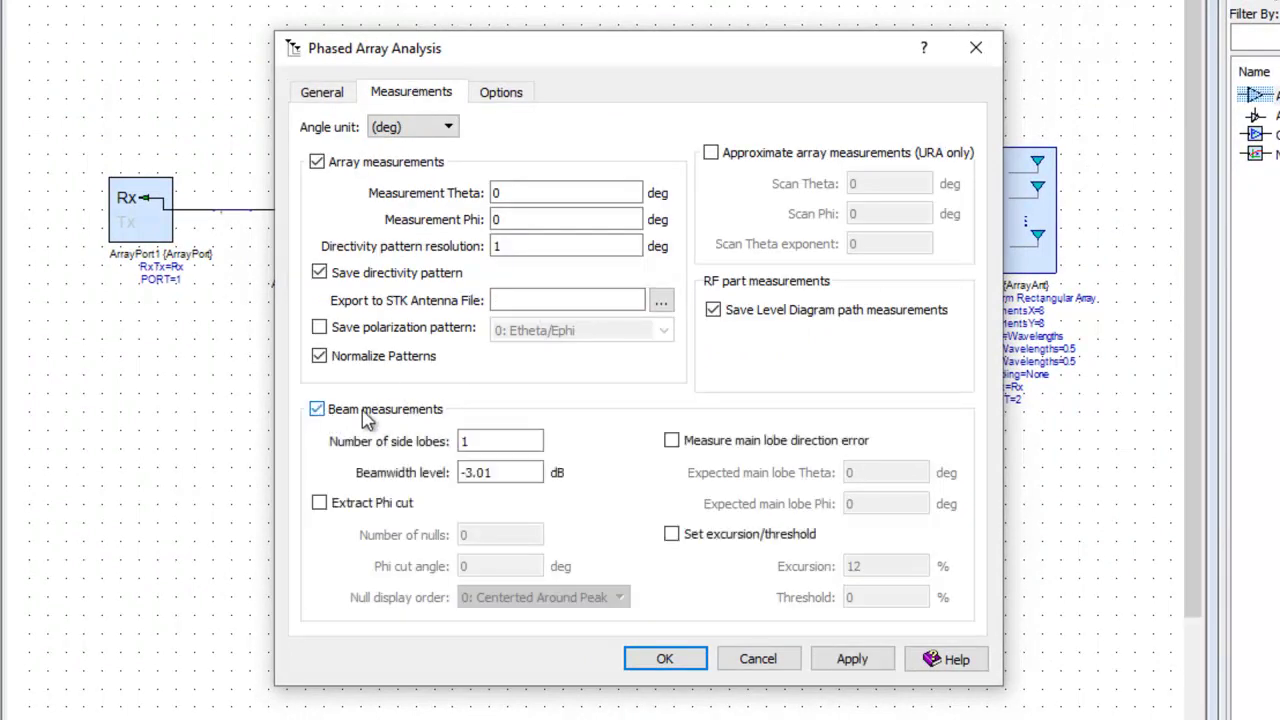
left_click(319, 503)
left_click(671, 440)
key("Tab")
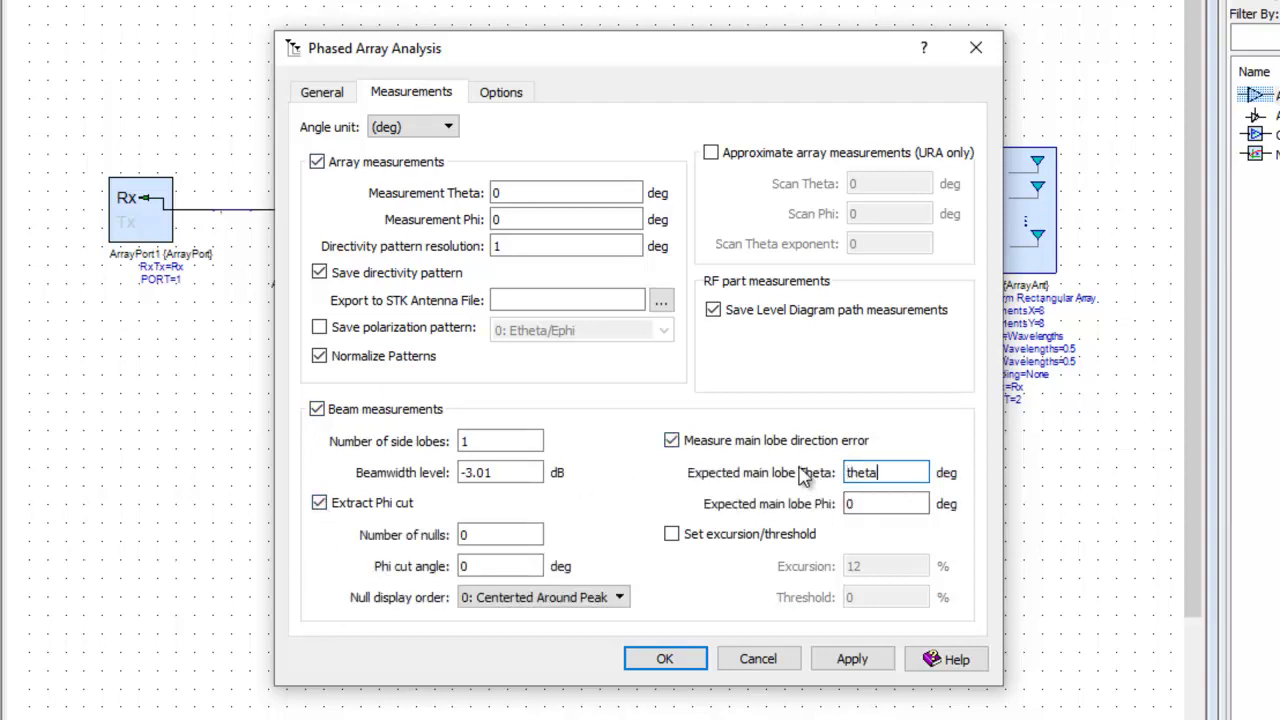
type("theta")
key("Tab")
type("p")
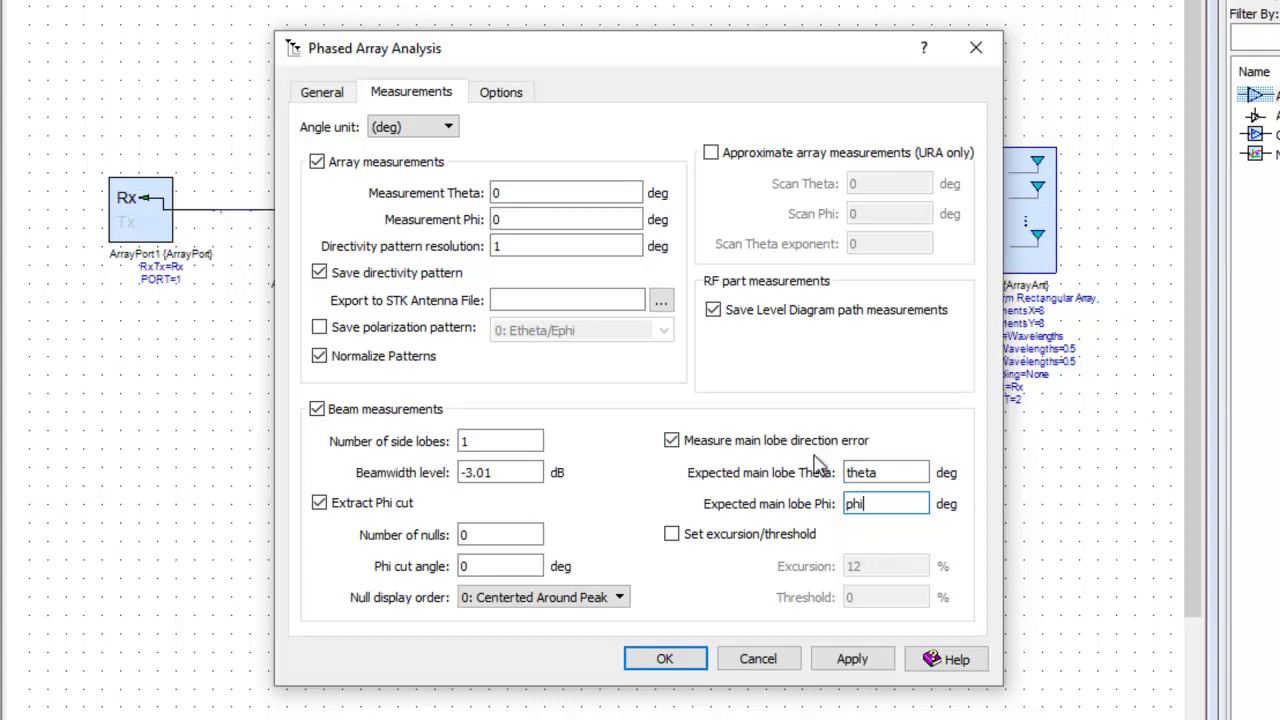
Step: Set the phi cut angle to phi and confirm the analysis settings
double_click(465, 567)
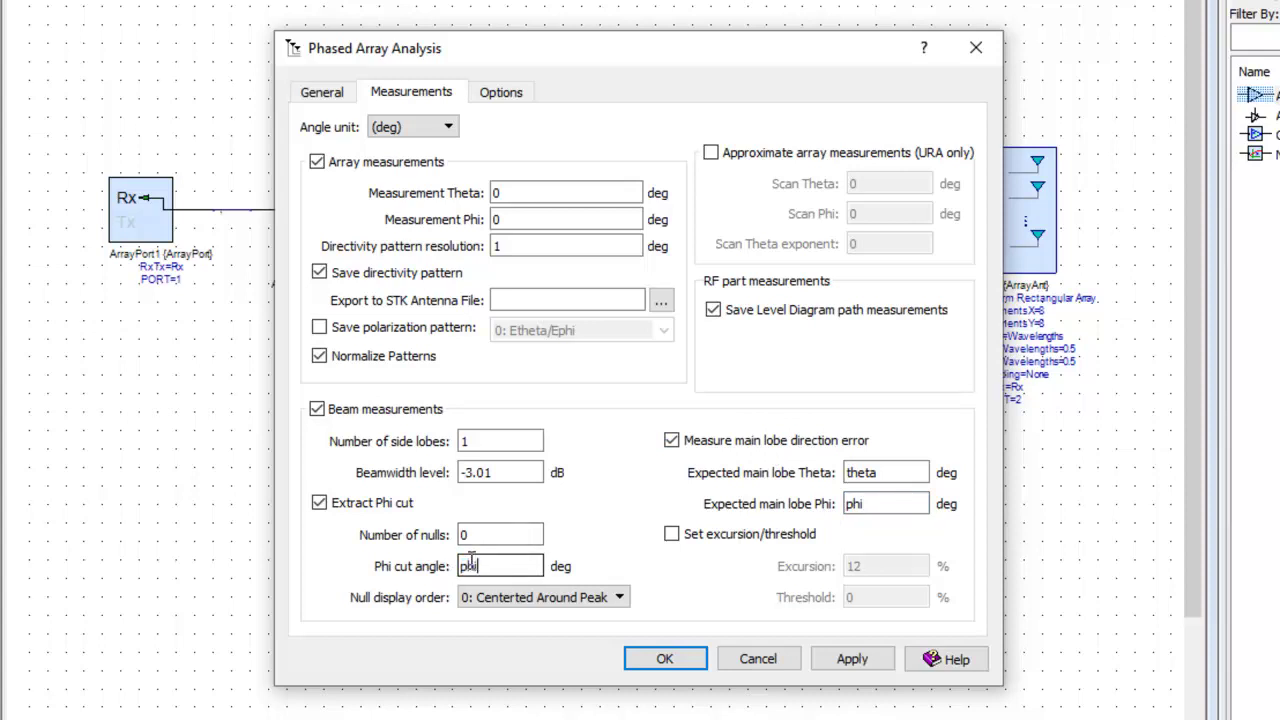
type("phi")
key("Tab")
left_click(470, 567)
left_click(665, 659)
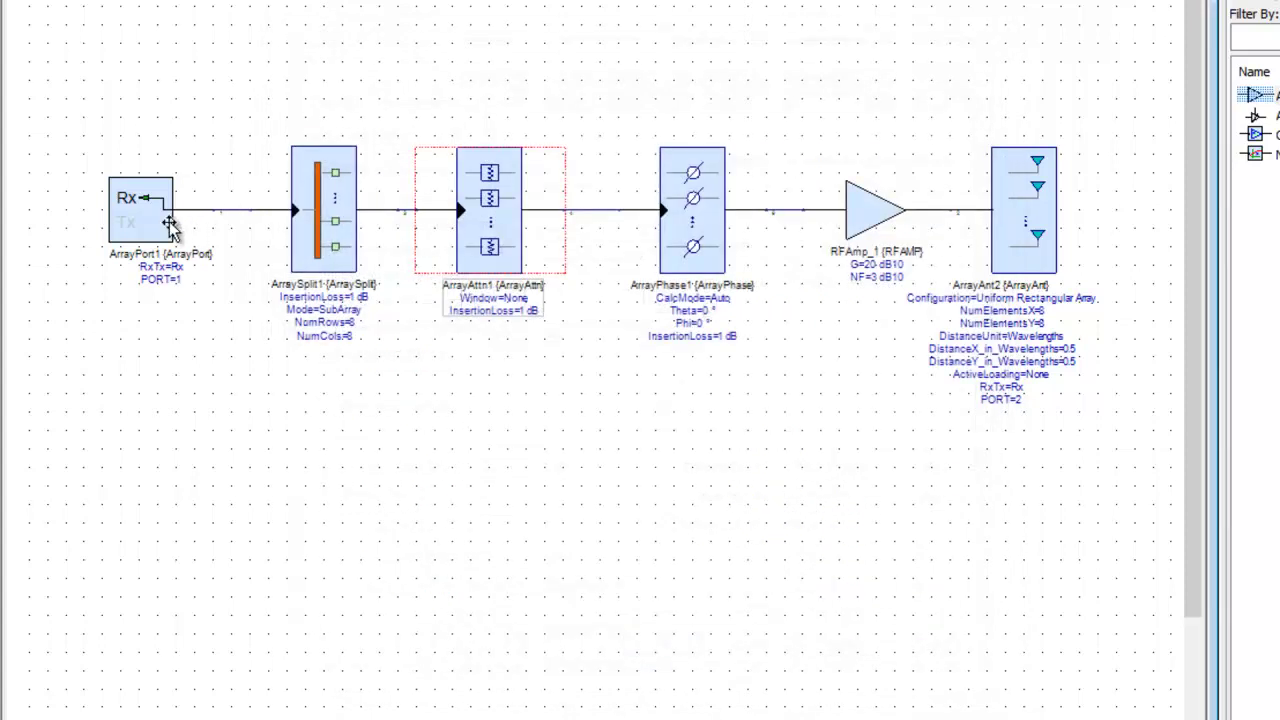
Step: Set ArrayPort1 to 2:Tx with Freq=freq in Hz
left_click(143, 233)
double_click(143, 233)
left_click(589, 303)
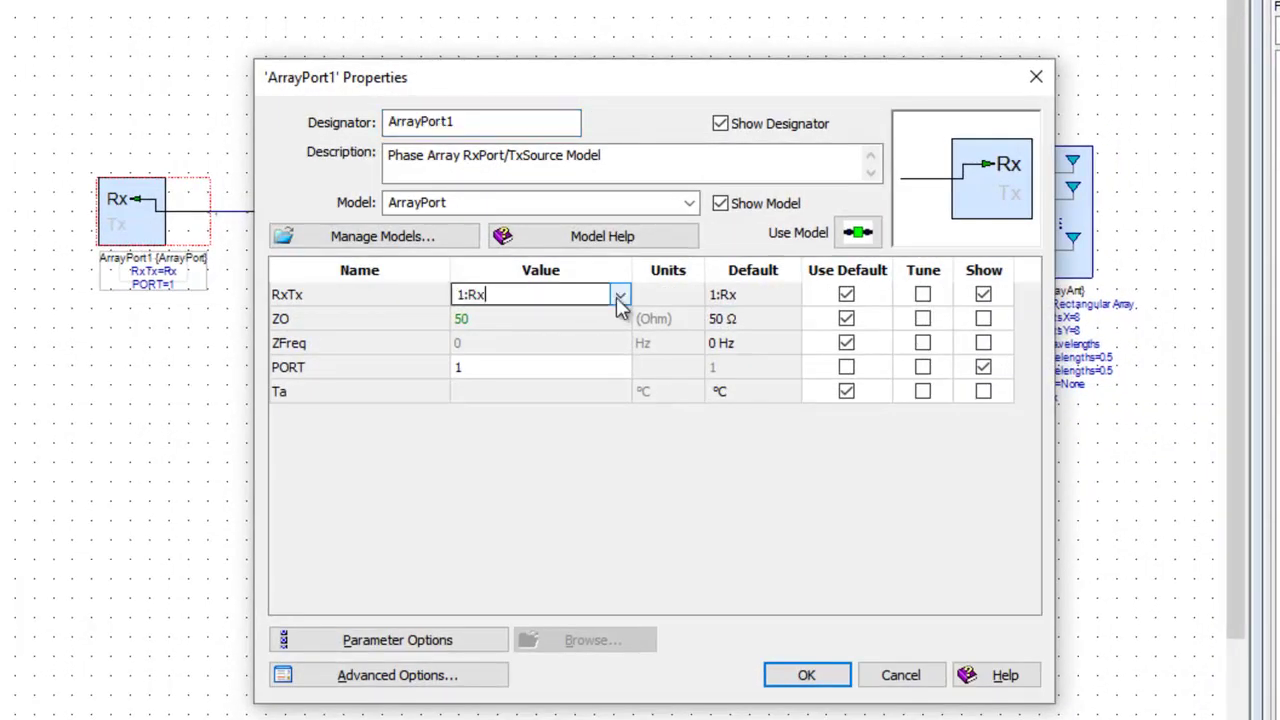
left_click(608, 291)
left_click(502, 330)
left_click(486, 325)
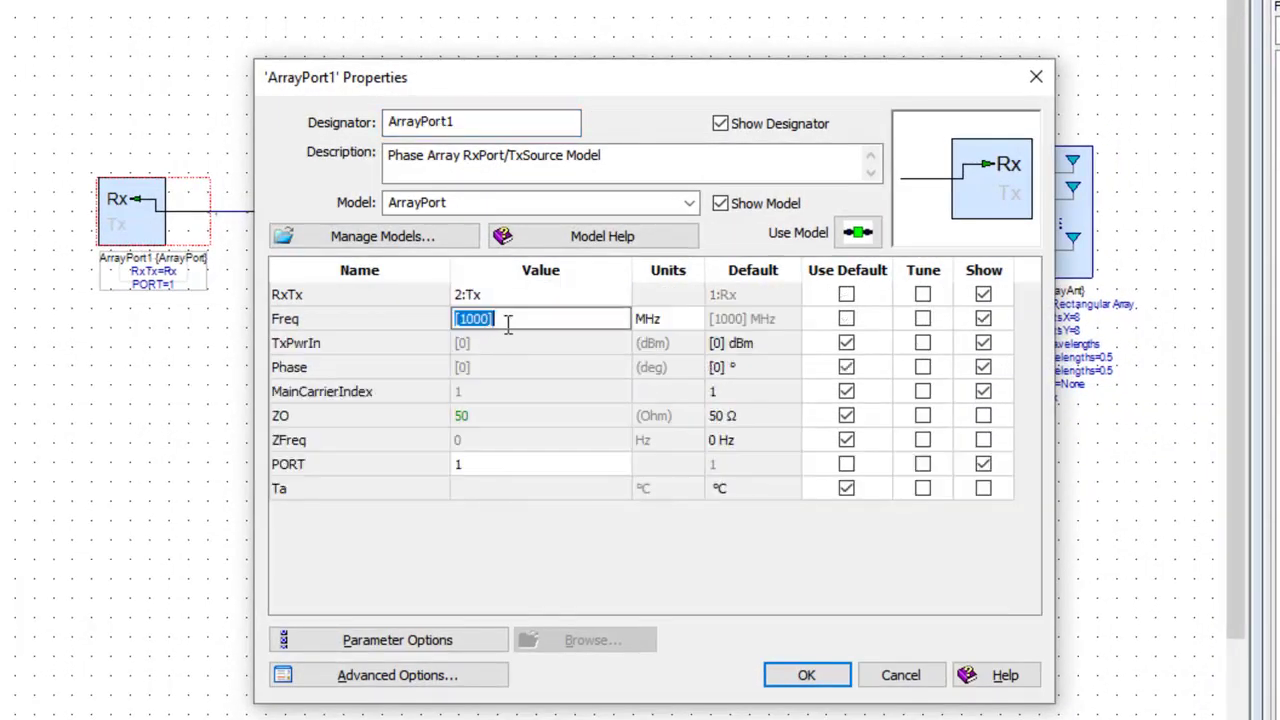
type("freq")
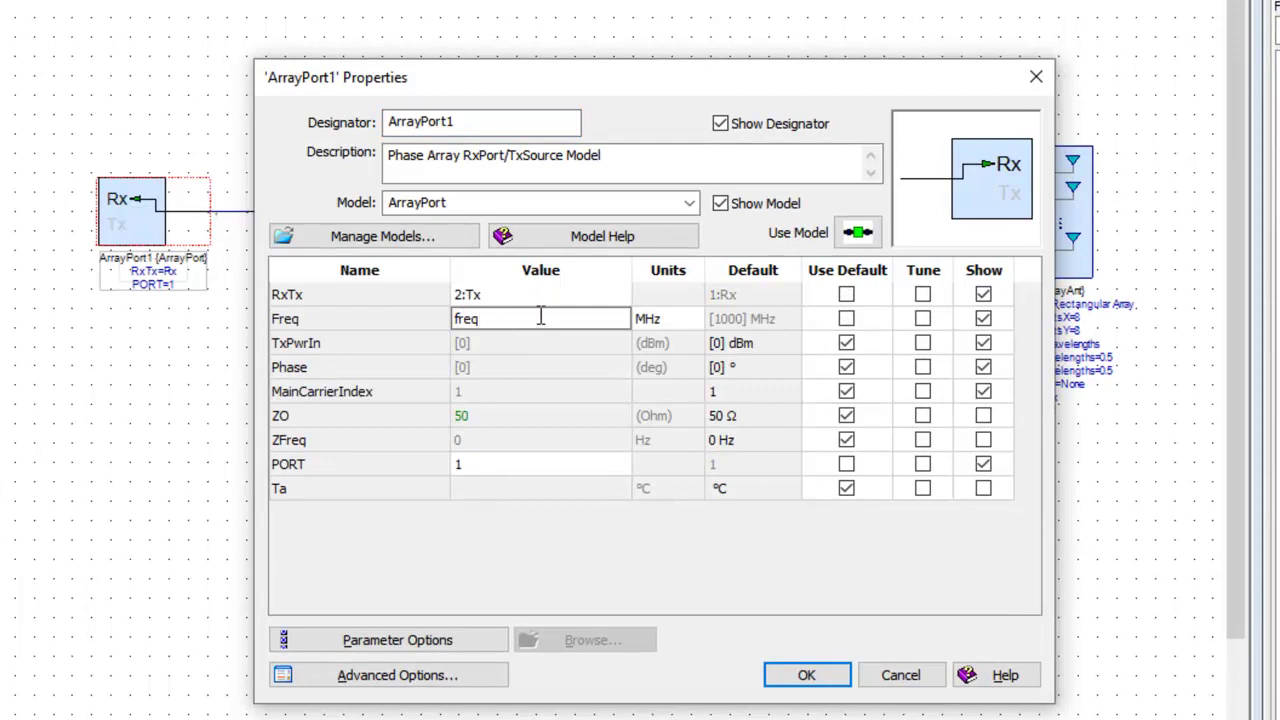
left_click(685, 318)
left_click(689, 320)
left_click(665, 354)
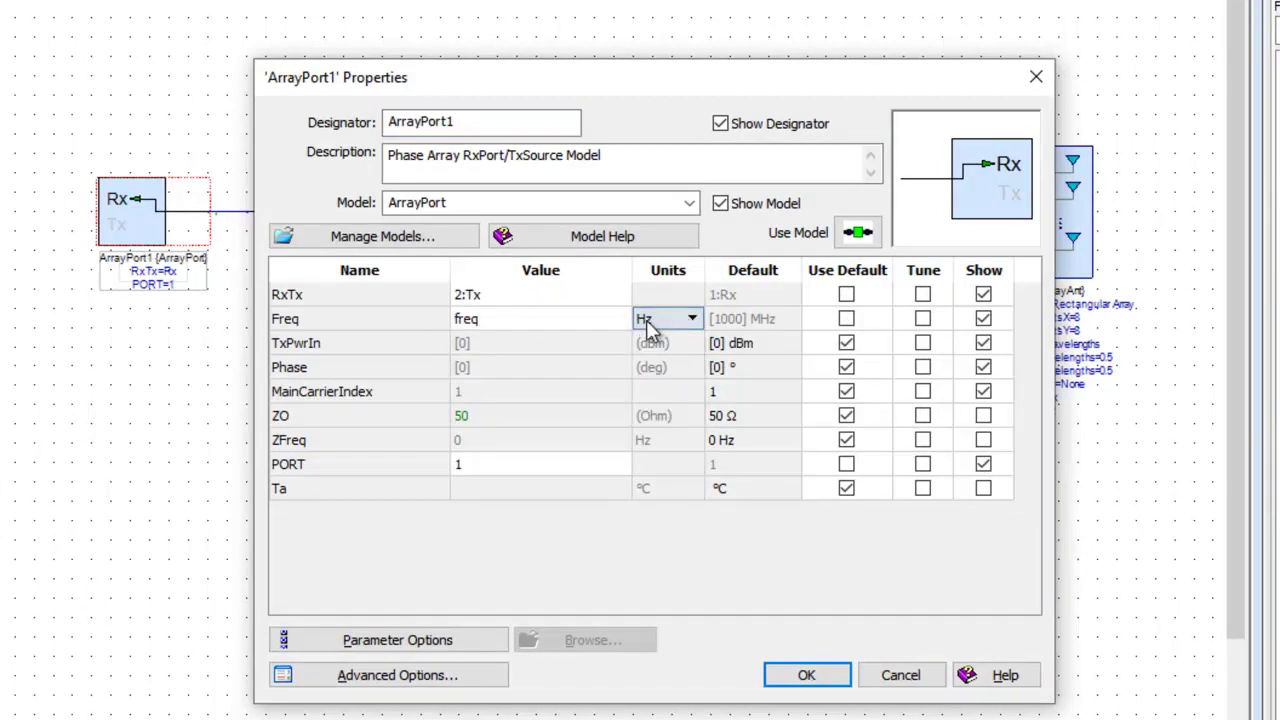
left_click(806, 675)
Step: Keep ArraySplit1 in SubArray mode with NumRows=numx and NumCols=numy
scroll(280, 318, "up", 3)
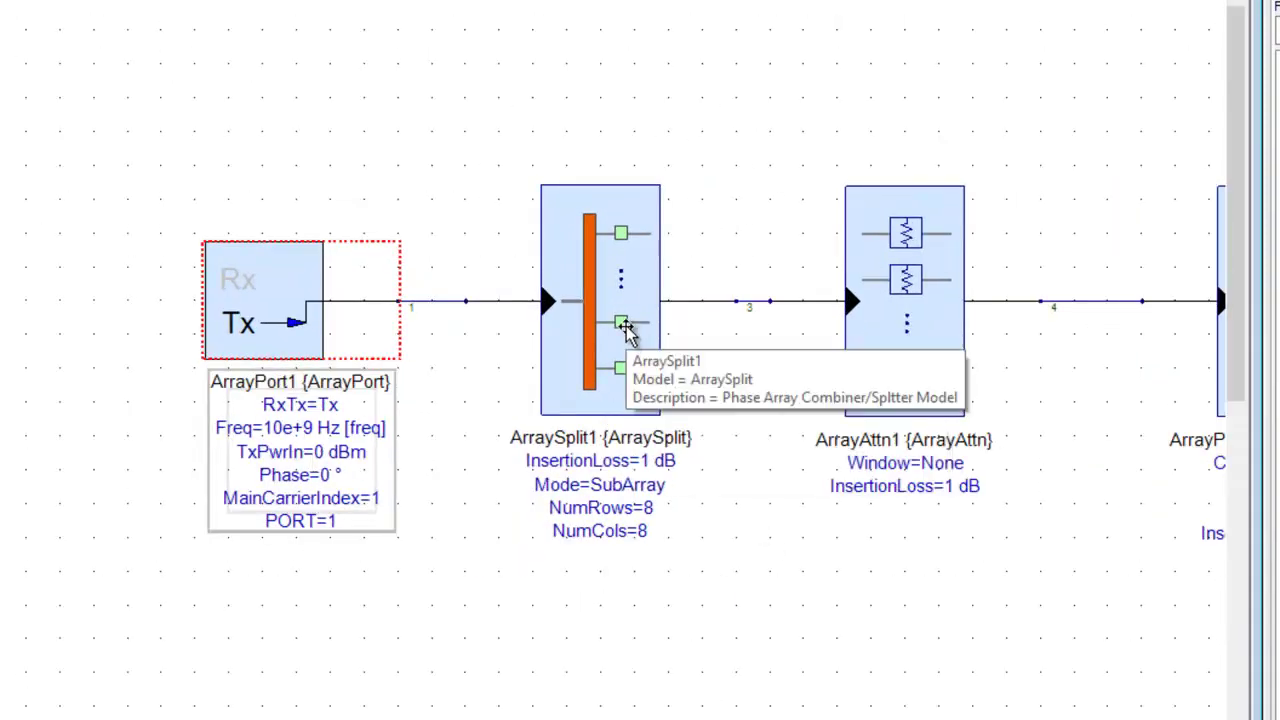
double_click(597, 365)
left_click(486, 342)
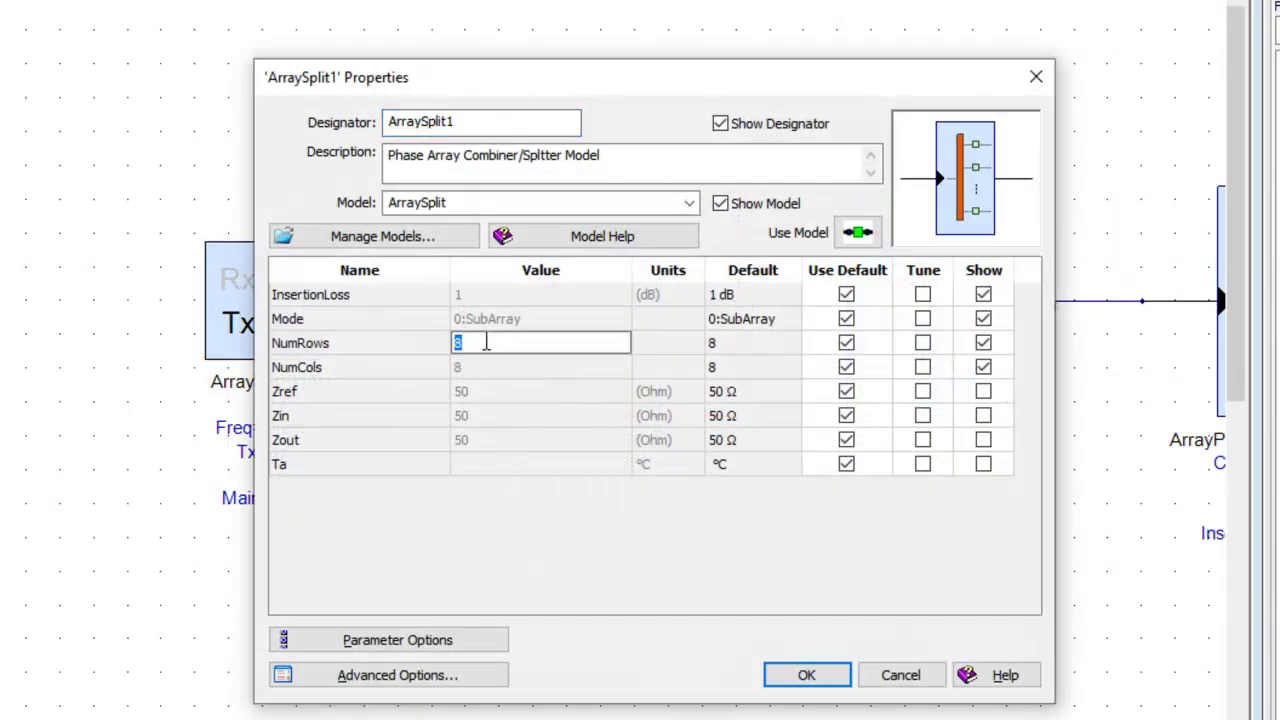
left_click(484, 318)
key("Down")
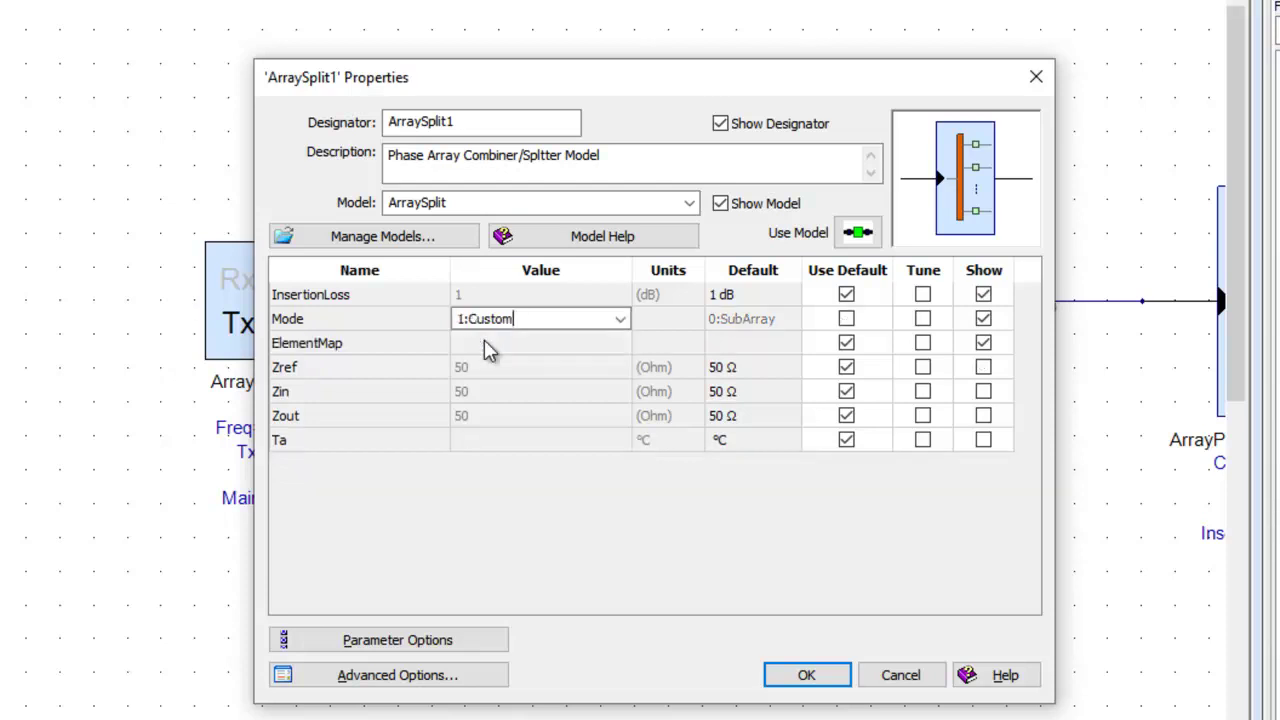
left_click(620, 318)
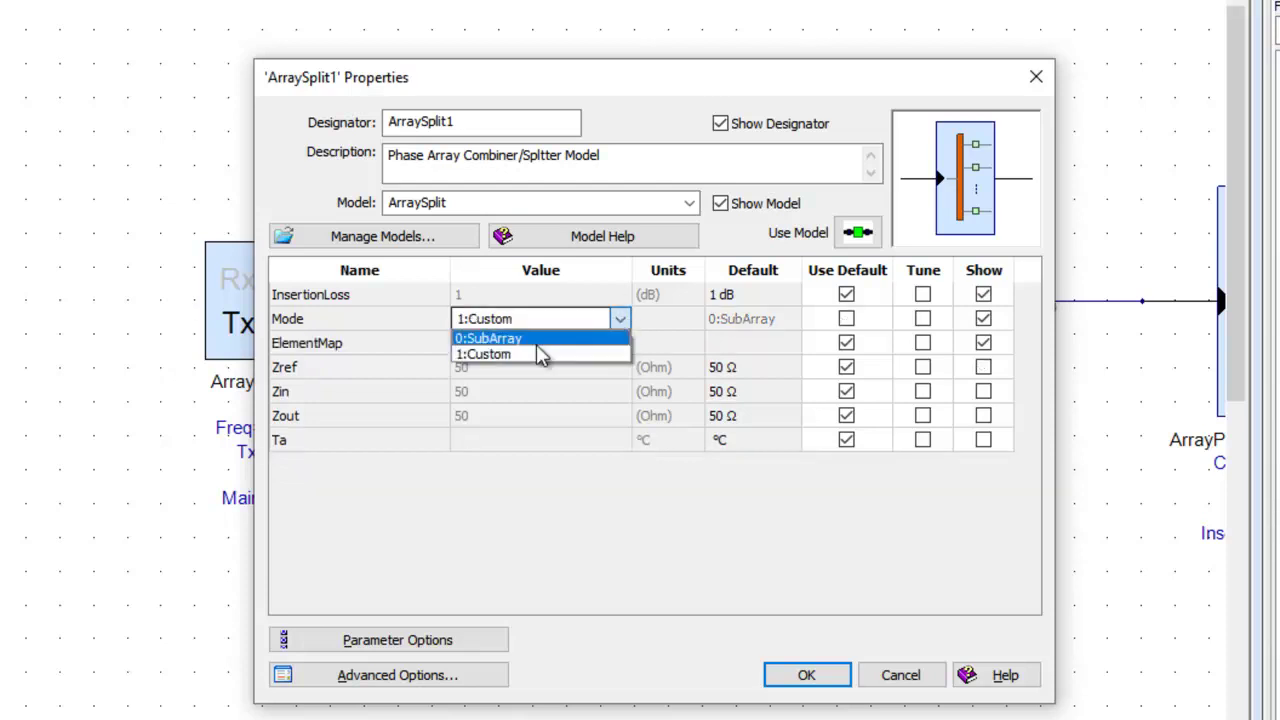
left_click(527, 340)
left_click(493, 367)
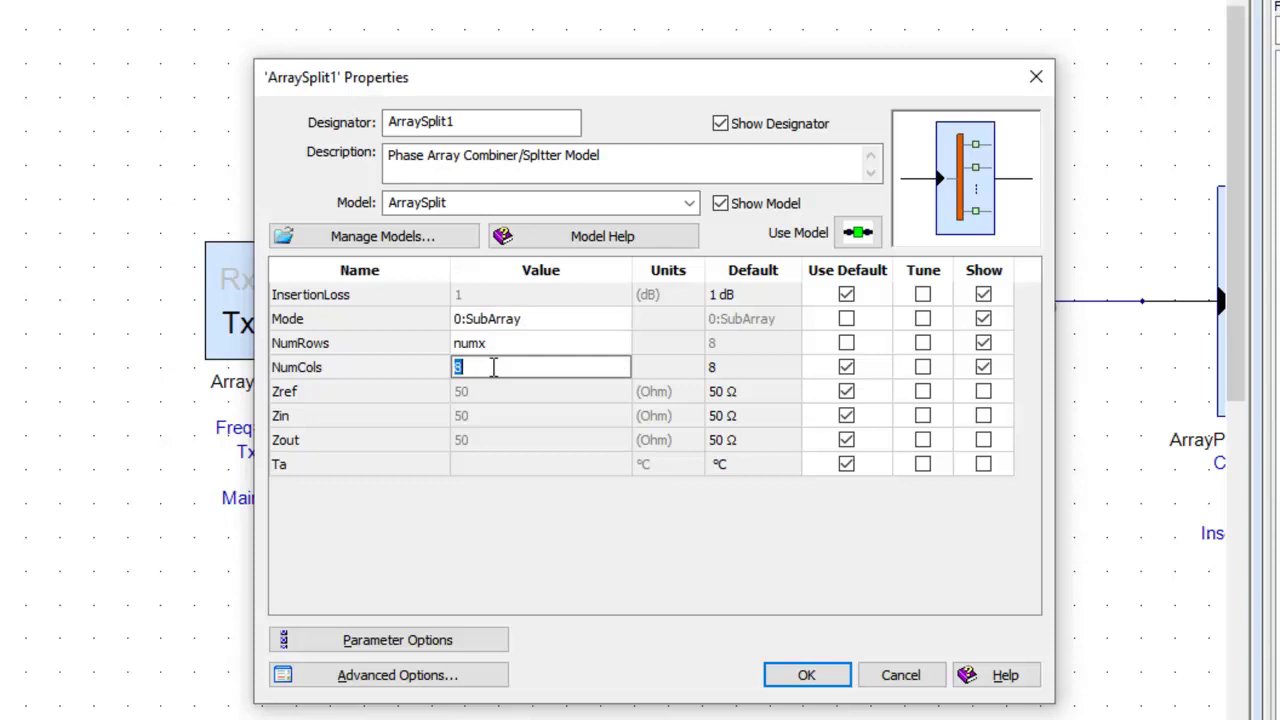
type("numy")
left_click(815, 676)
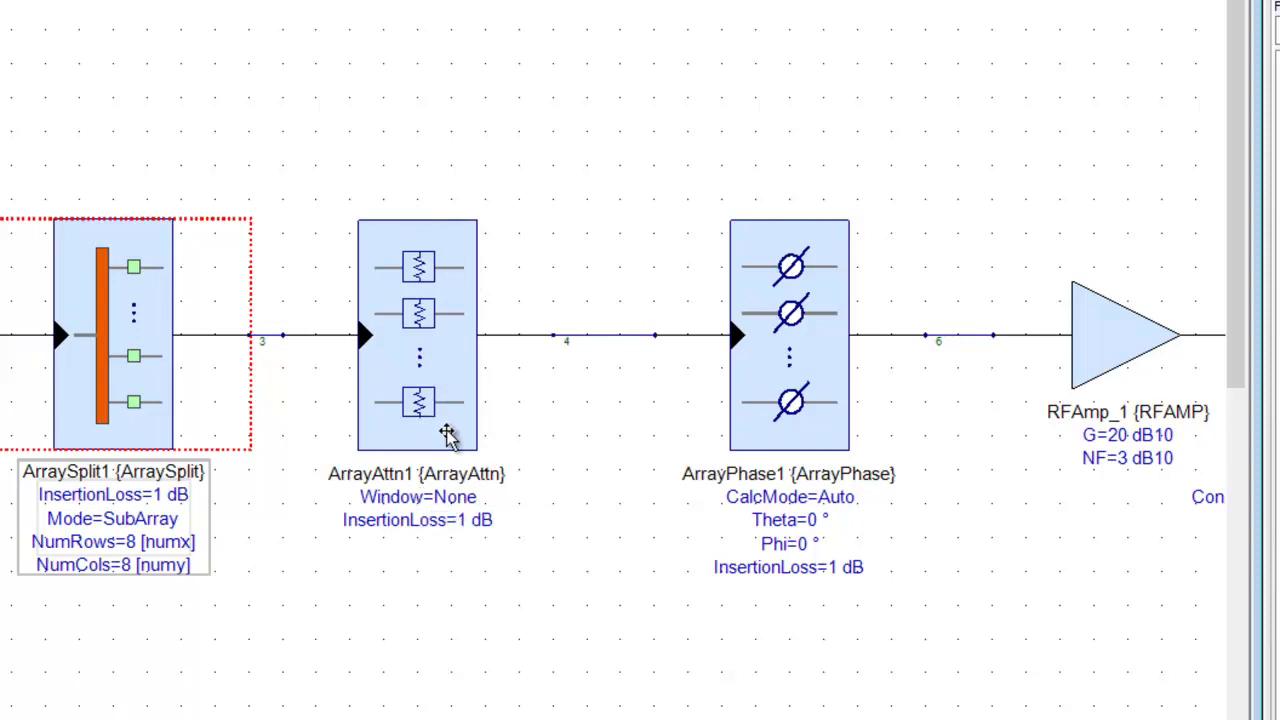
left_click_drag(590, 527, 406, 503)
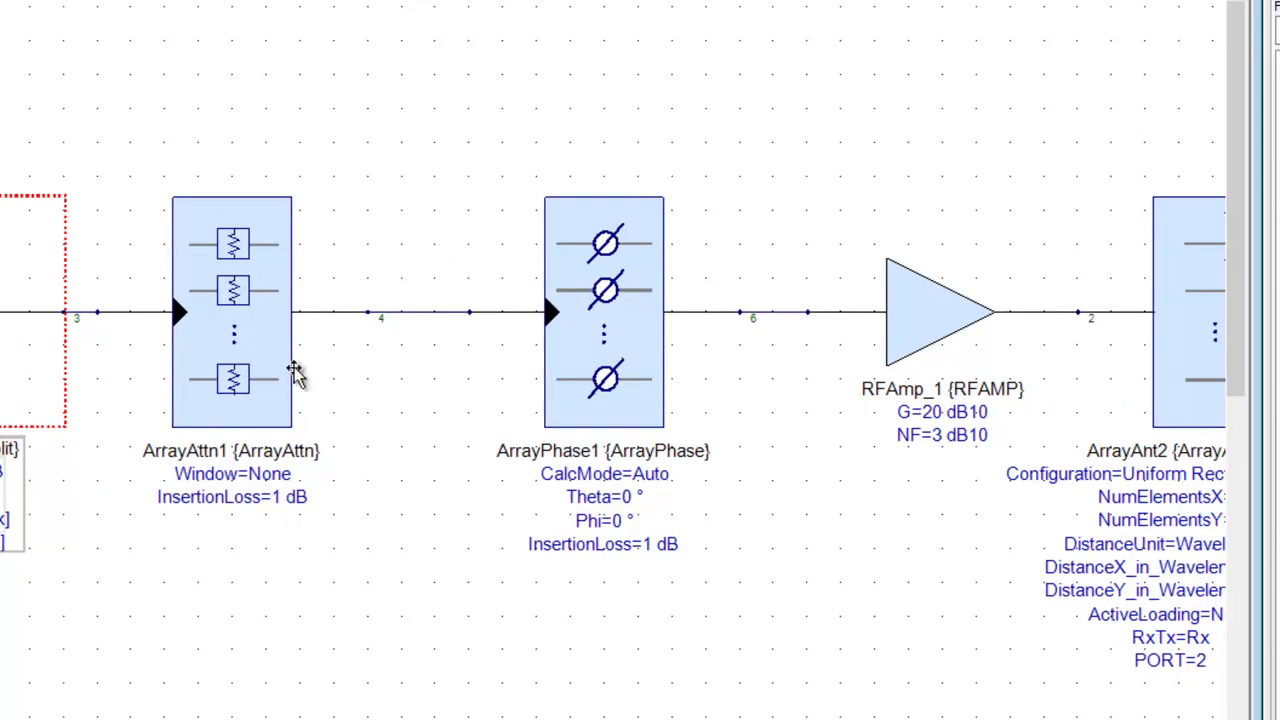
Step: Set ArrayPhase1's Theta to theta and Phi to phi
double_click(594, 356)
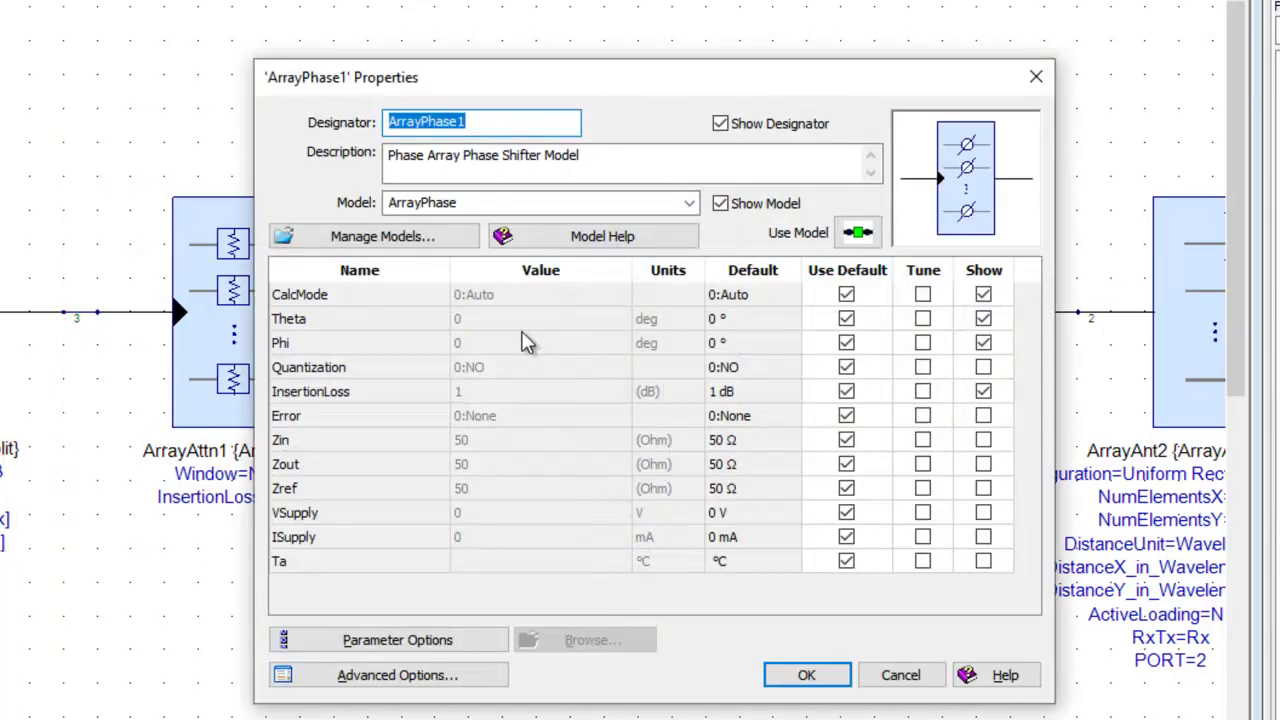
left_click(505, 320)
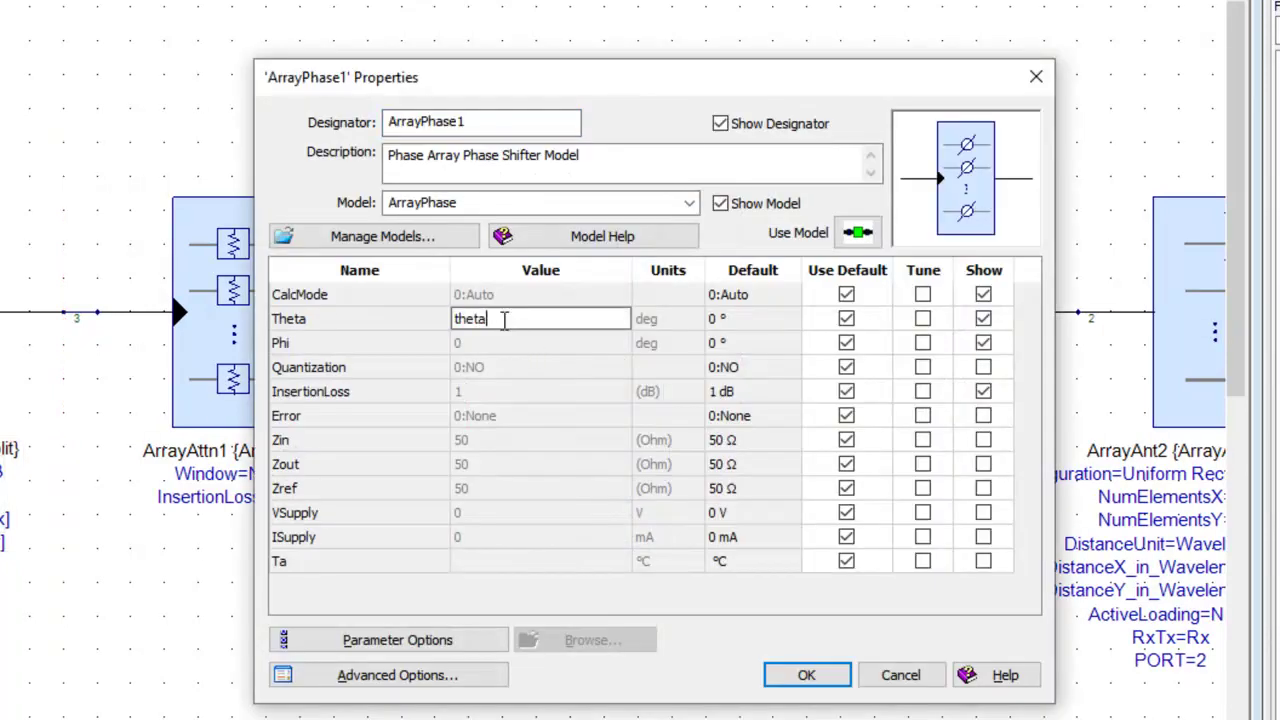
left_click(507, 343)
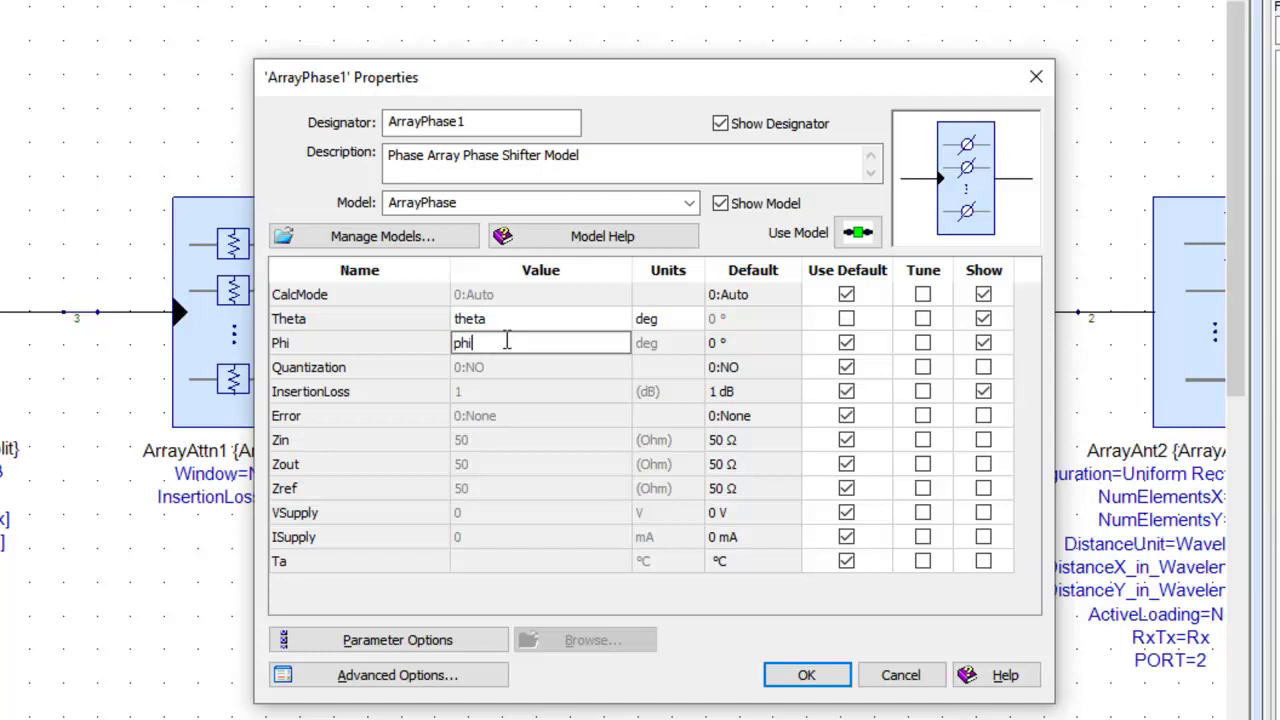
left_click(806, 675)
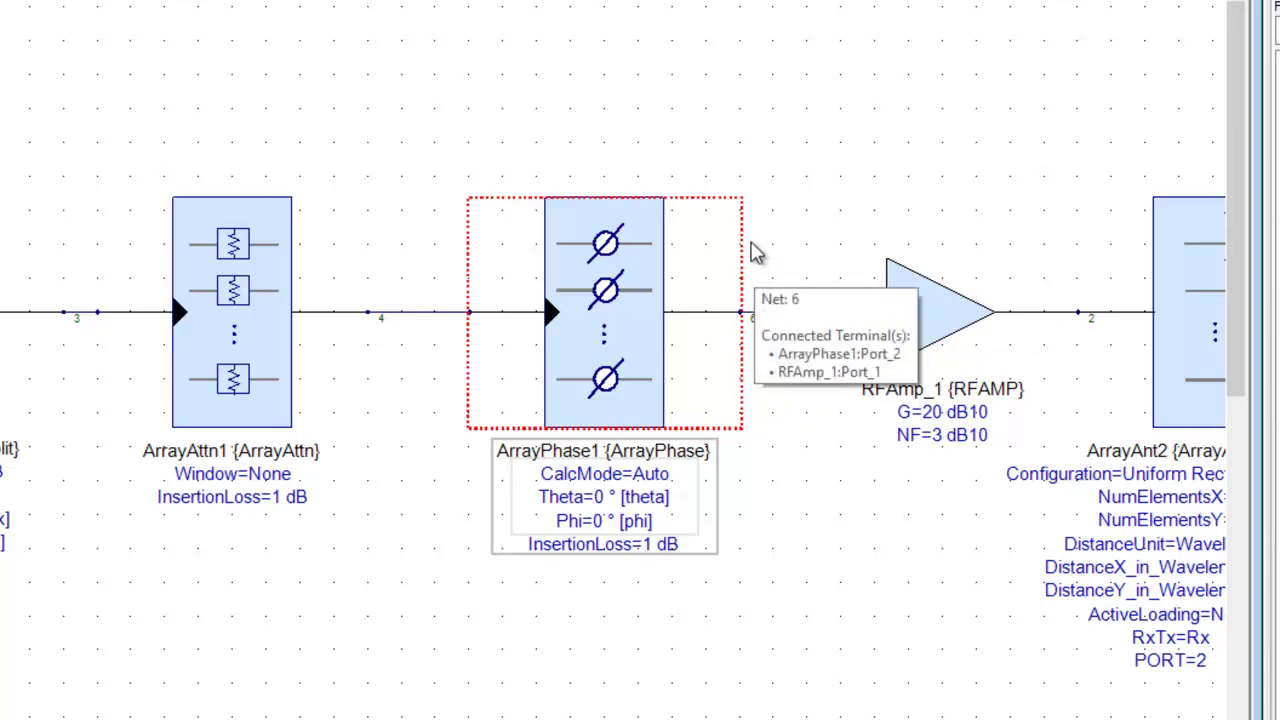
Step: Give RFAmp_1 OP1dB 30, OPSAT 33, OIP3 40, OIP2 50 and RISO 40
left_click_drag(820, 517, 508, 378)
double_click(615, 298)
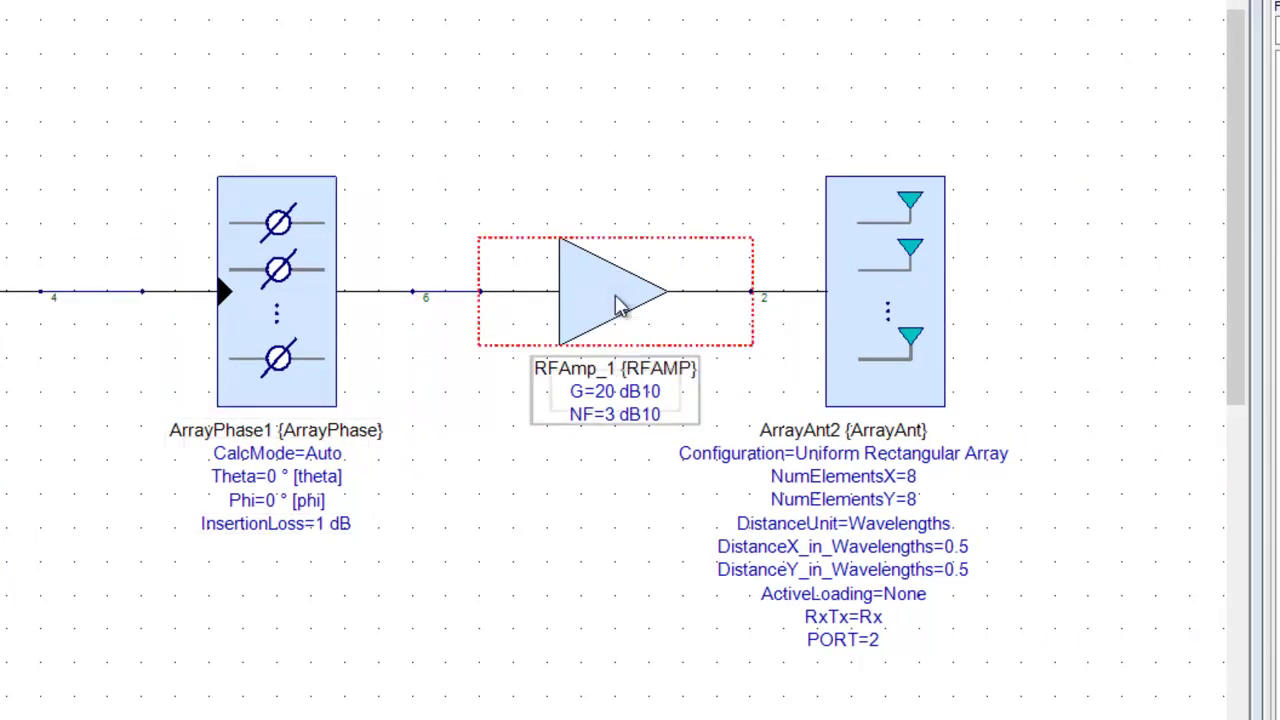
left_click(499, 345)
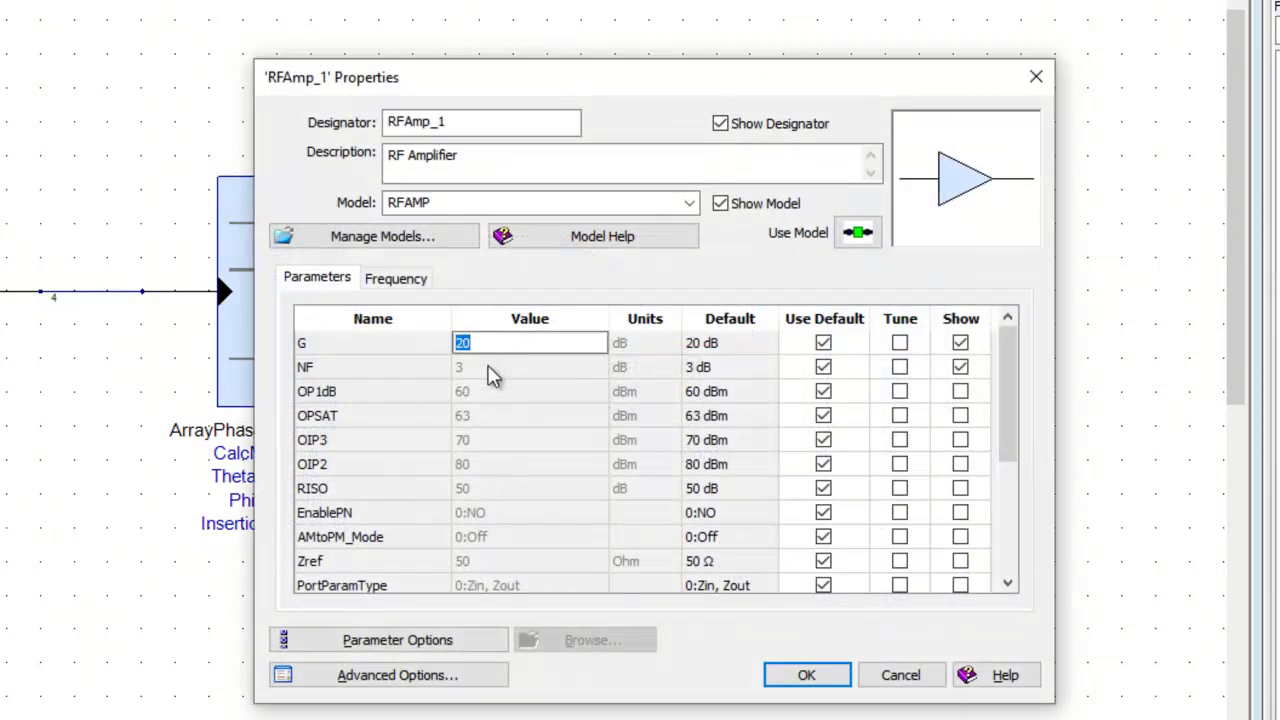
left_click(492, 368)
left_click(495, 390)
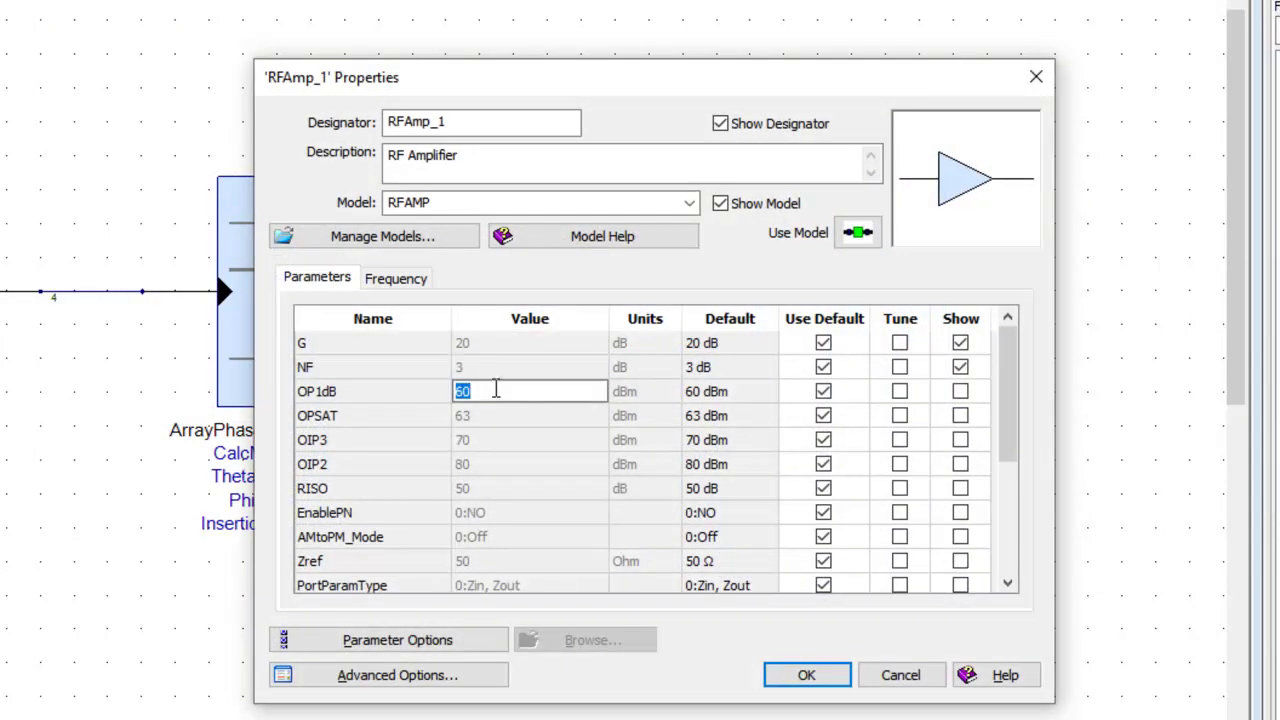
left_click(485, 415)
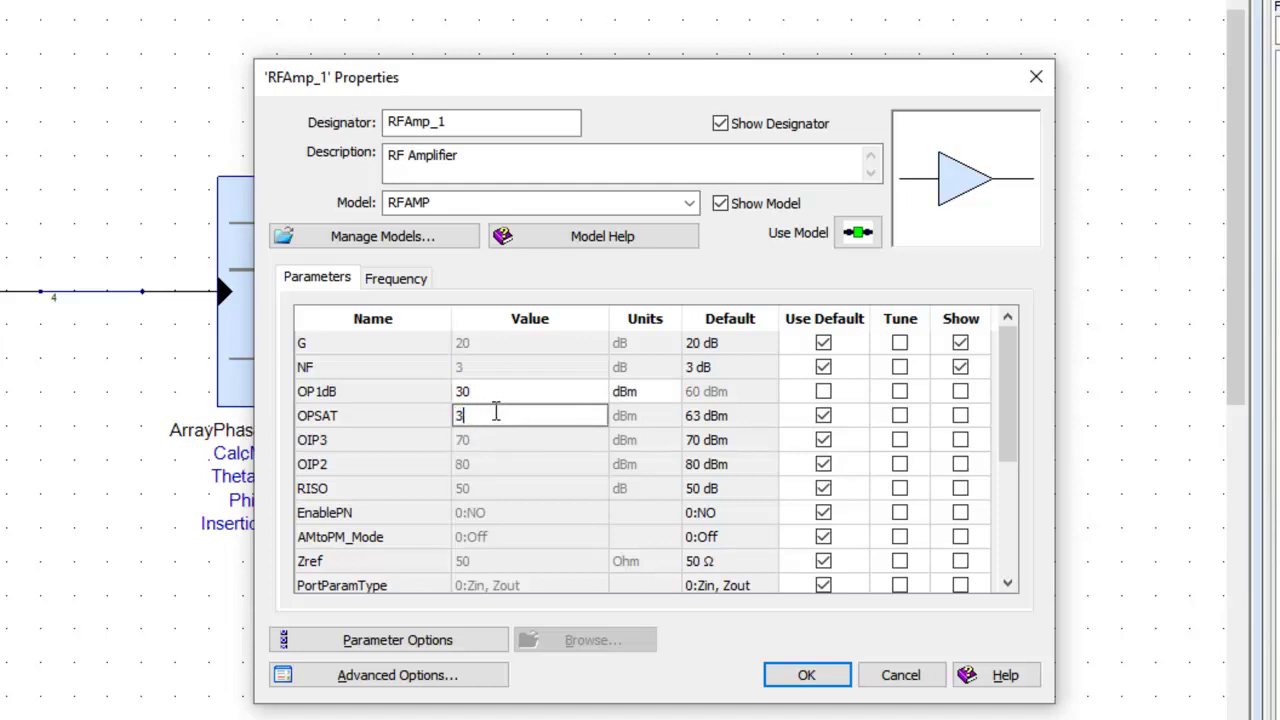
left_click(486, 441)
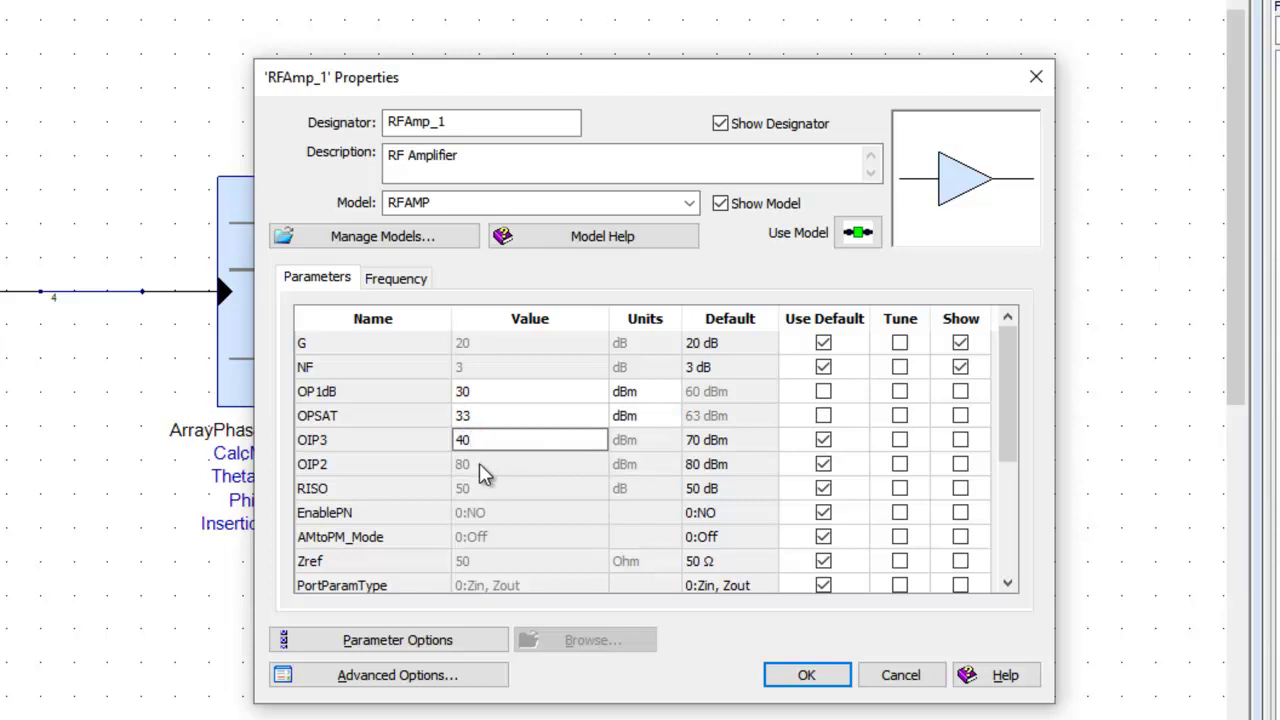
left_click(483, 466)
type("50")
left_click(483, 487)
type("40")
left_click(806, 672)
double_click(905, 336)
Step: Set ArrayAnt2 to 2:Tx with numx by numy elements, keeping wavelength spacing units
left_click(666, 336)
left_click(466, 370)
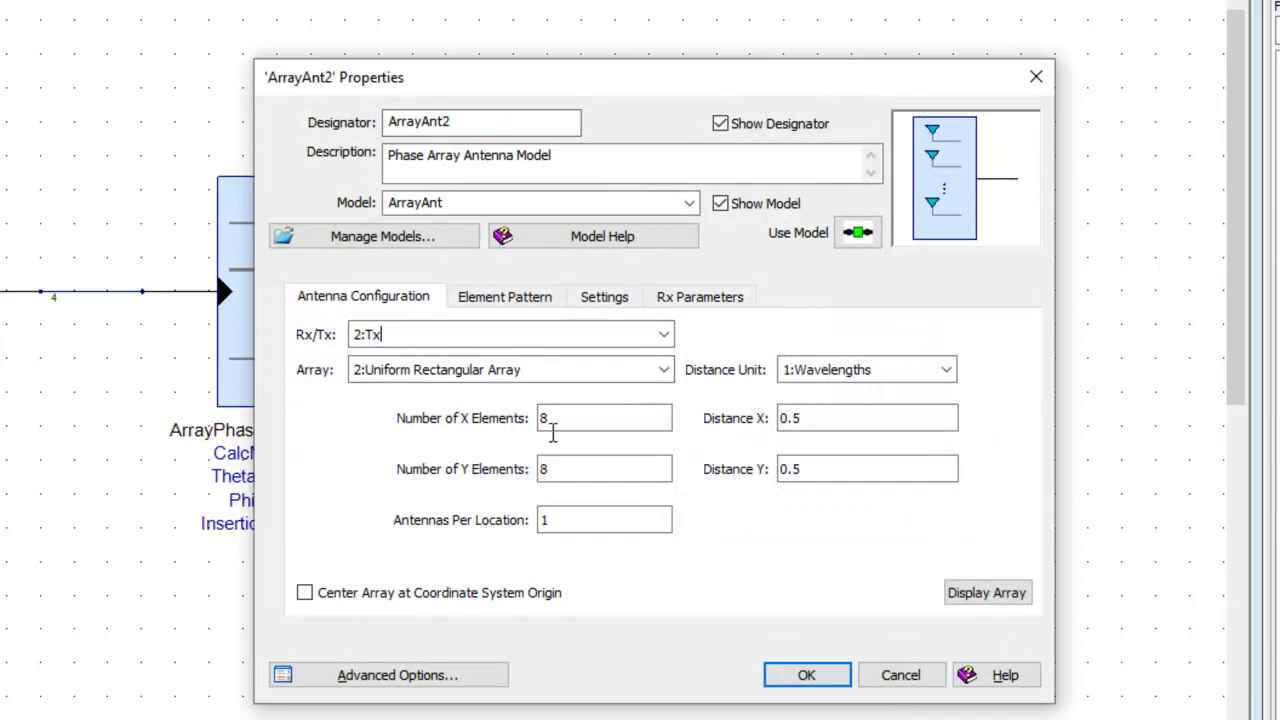
left_click_drag(551, 417, 491, 417)
type("numx")
key("Tab")
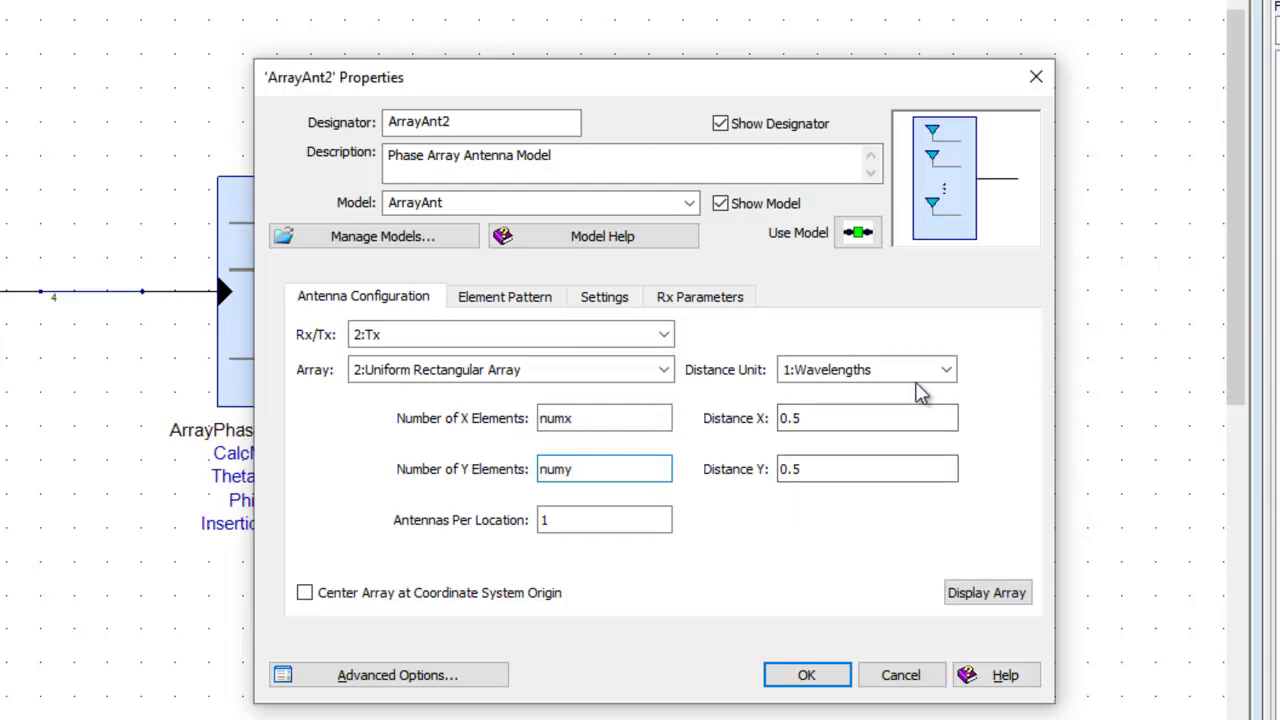
left_click(946, 372)
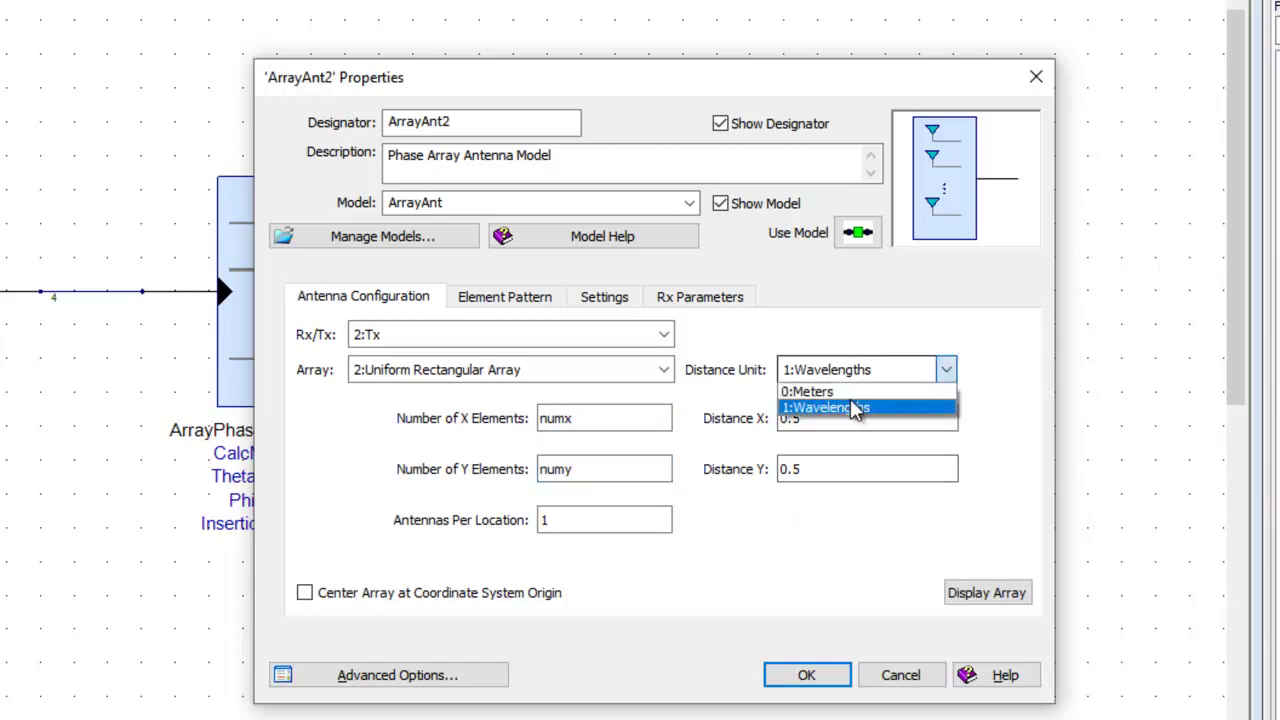
left_click(946, 372)
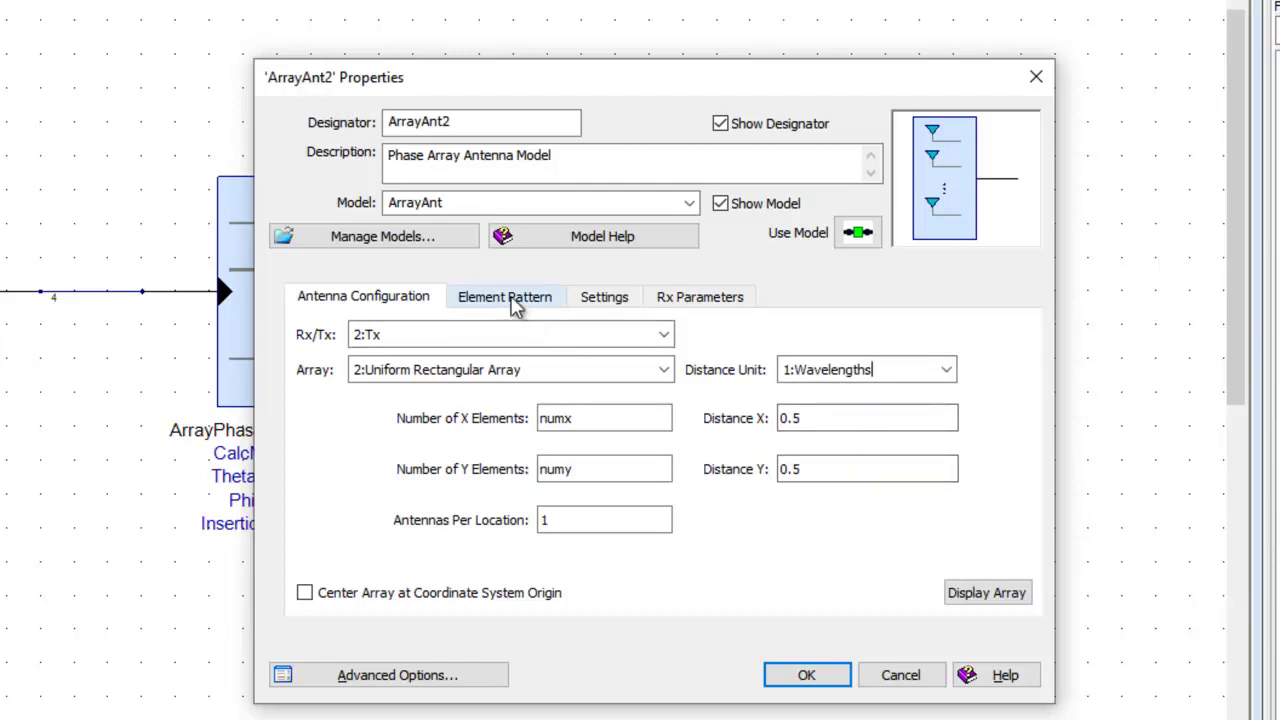
Step: Set ArrayAnt2's Array Radiation to 1:Upper Hemisphere and confirm the settings
left_click(512, 298)
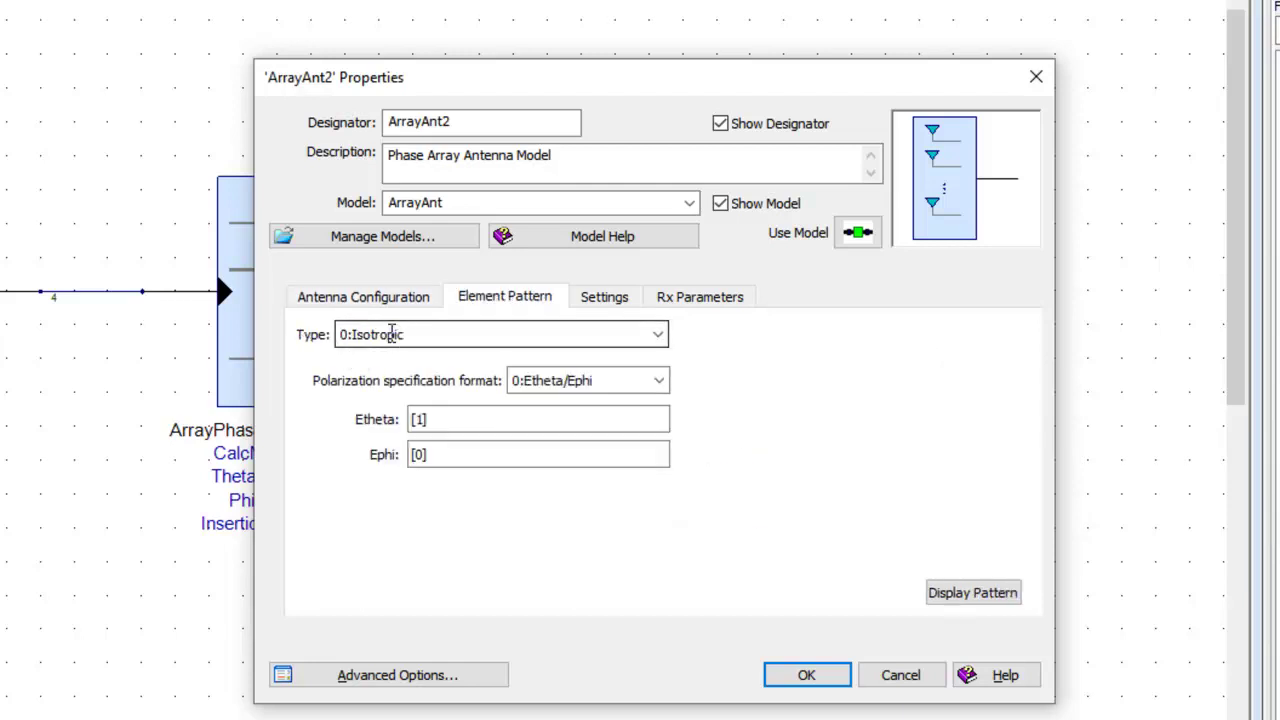
left_click(658, 336)
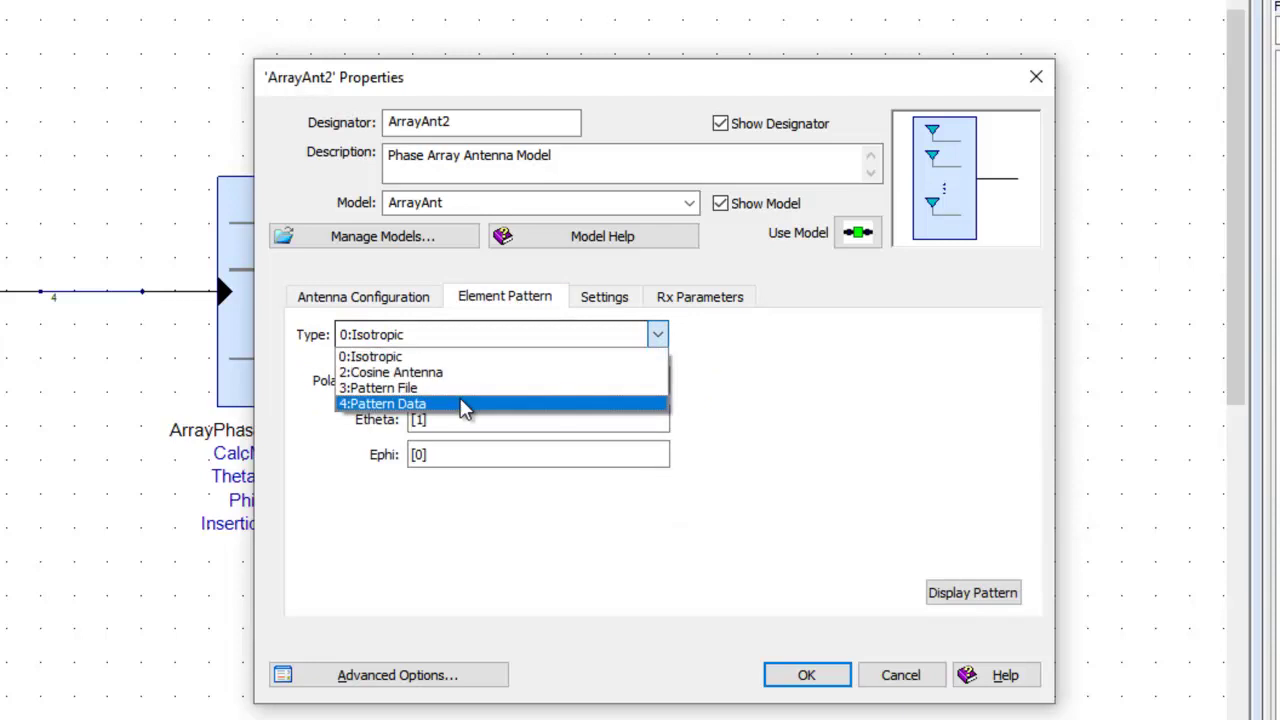
left_click(727, 413)
left_click(605, 300)
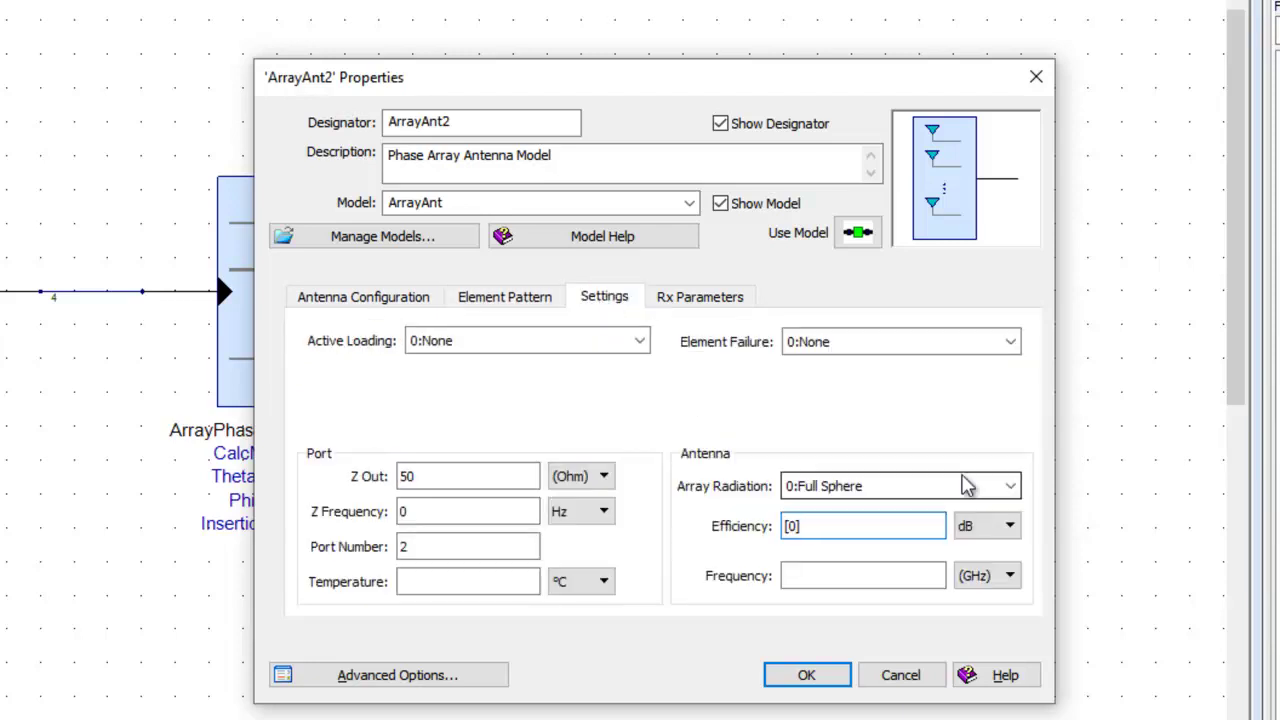
left_click(1010, 486)
left_click(849, 528)
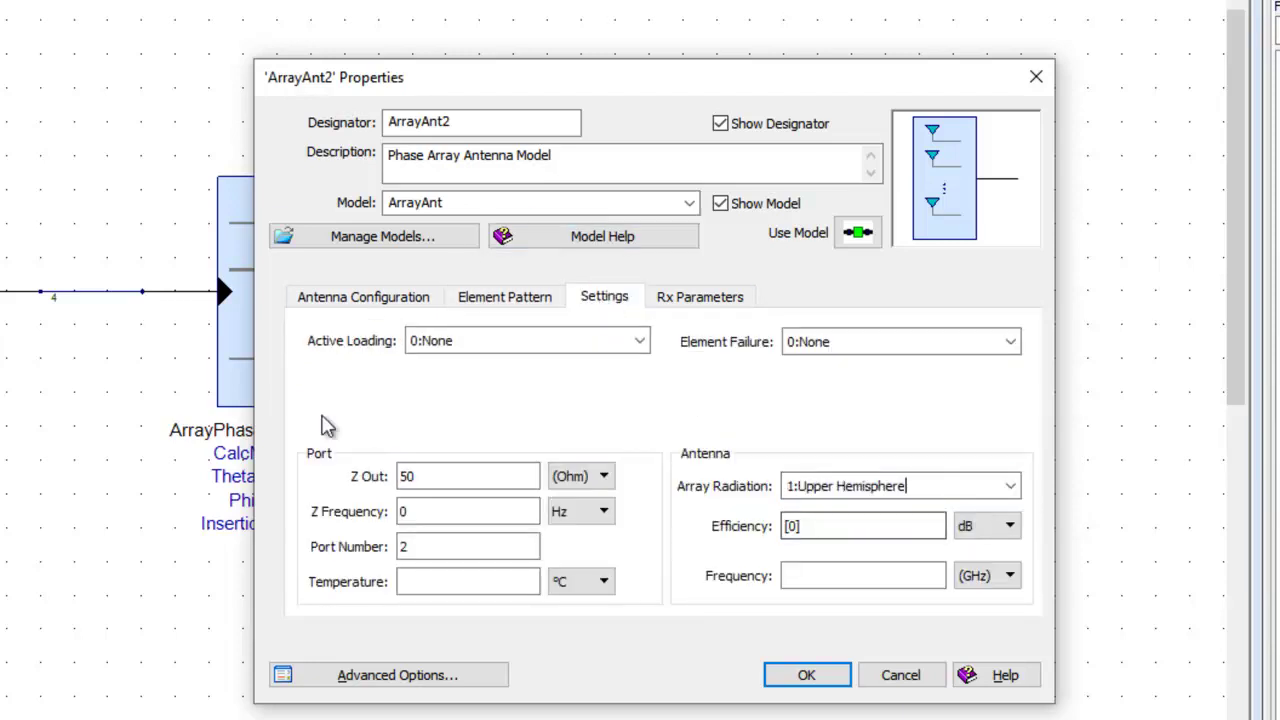
left_click(804, 675)
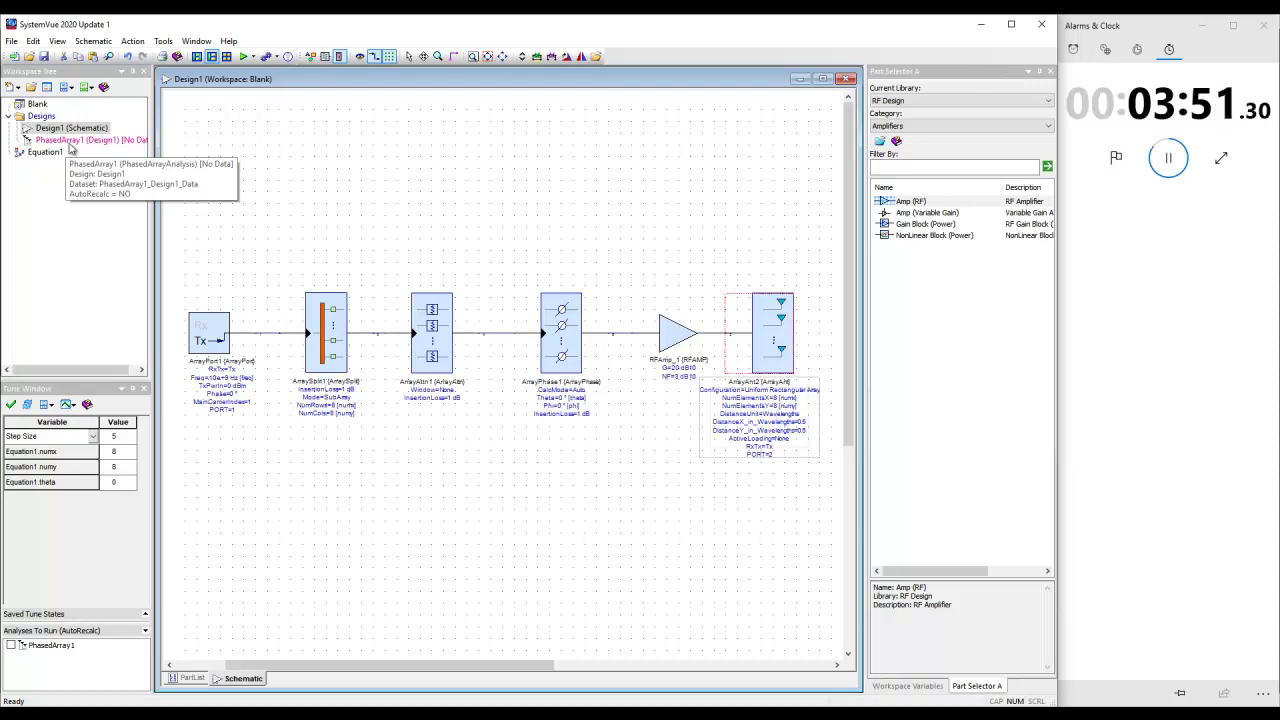
Step: Run the PhasedArray1 analysis and open its results dataset
right_click(71, 146)
left_click(101, 234)
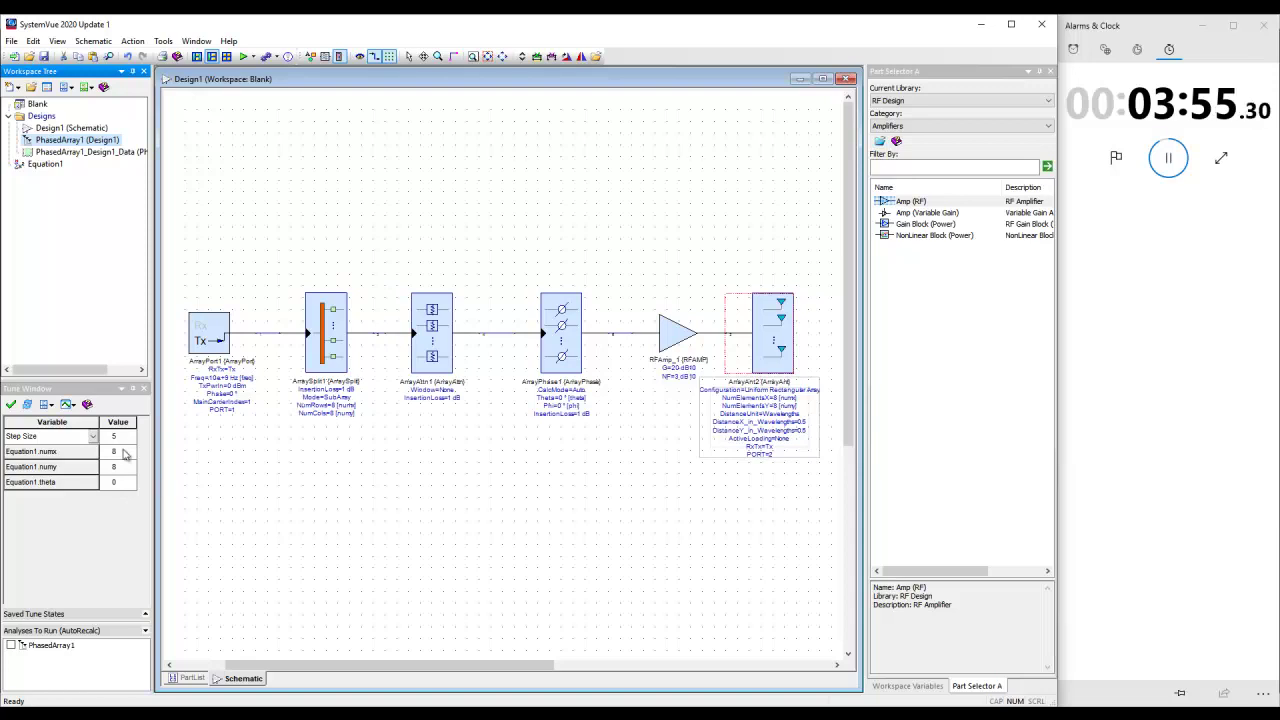
double_click(110, 153)
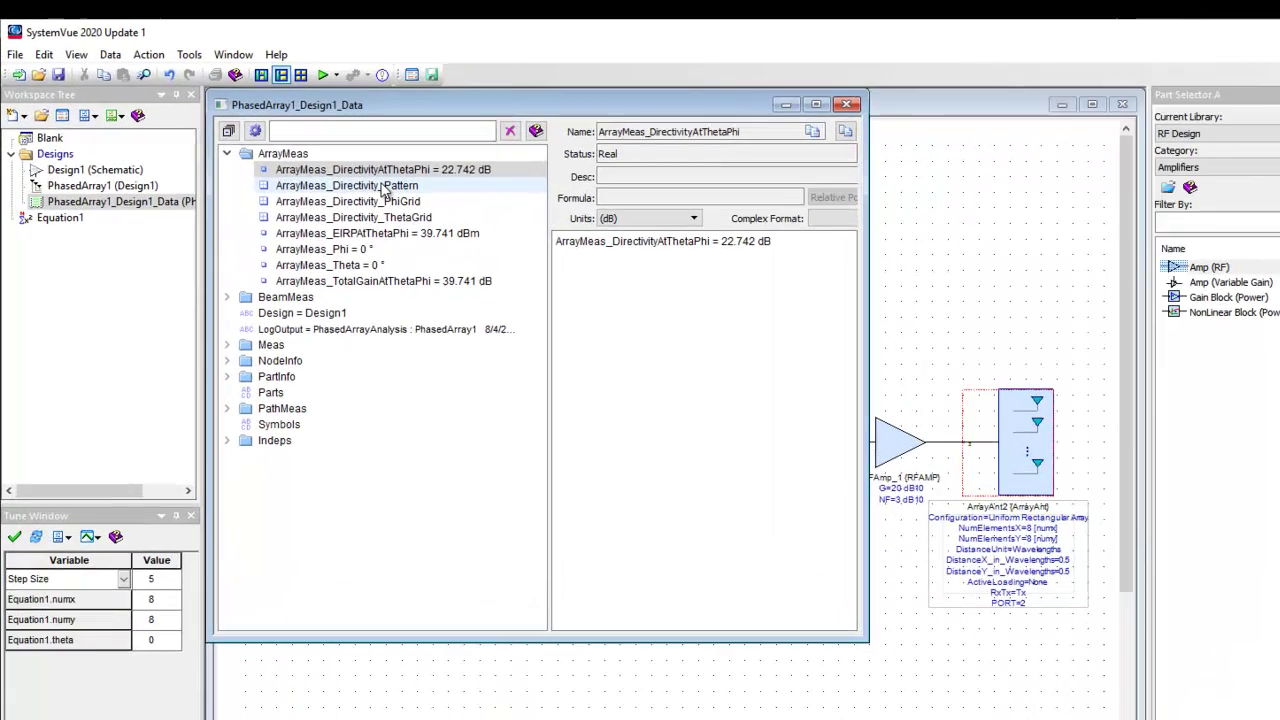
Step: Plot ArrayMeas_Directivity_Pattern on a new 3D beam graph and move it aside
right_click(383, 188)
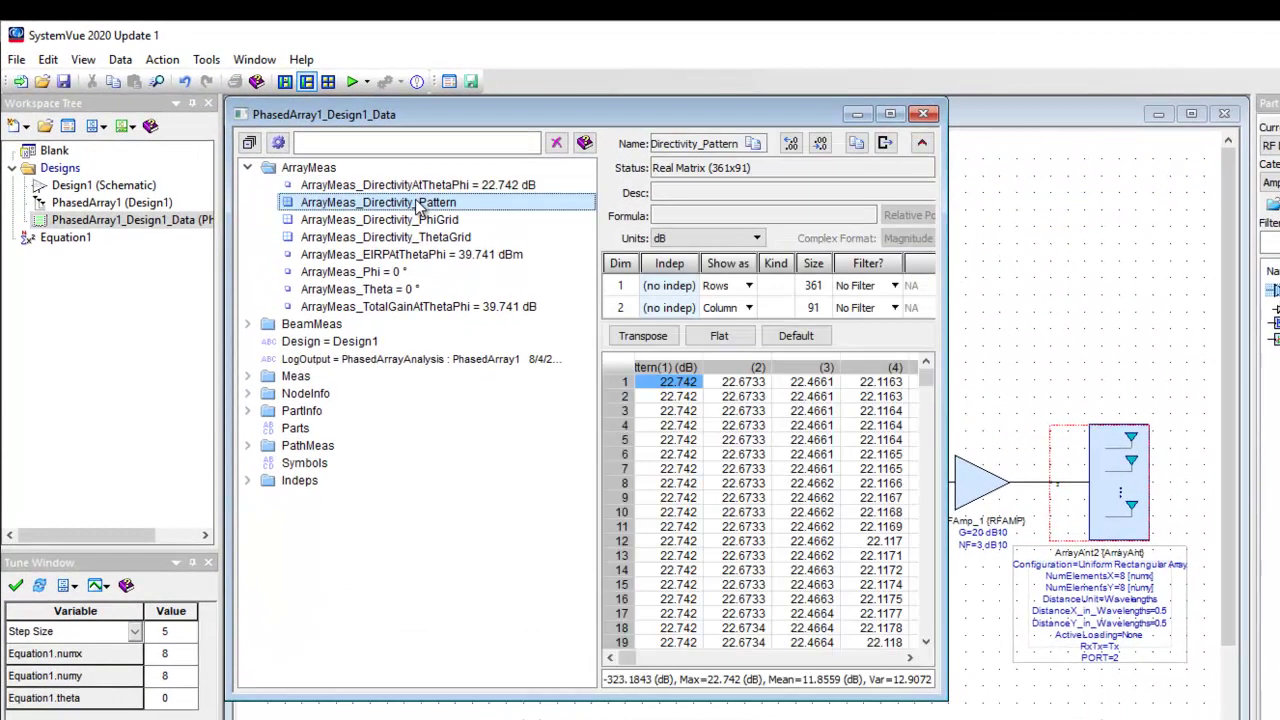
mouse_move(432, 236)
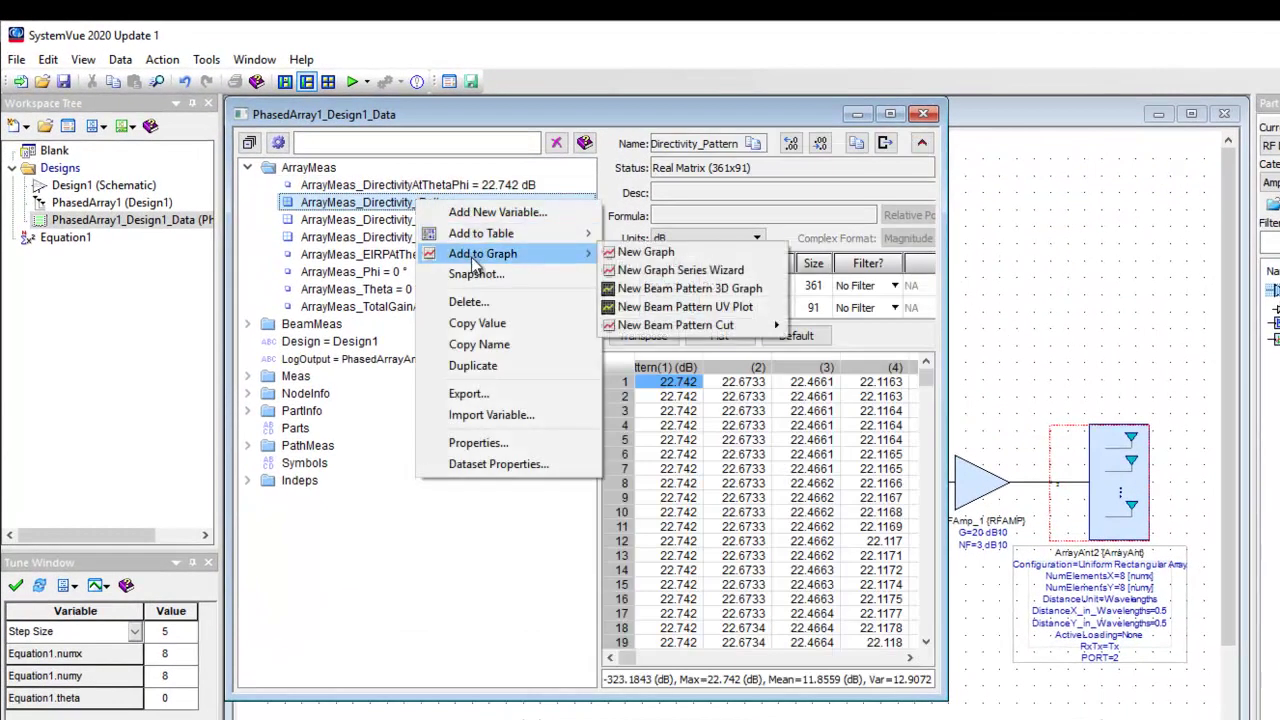
left_click(668, 289)
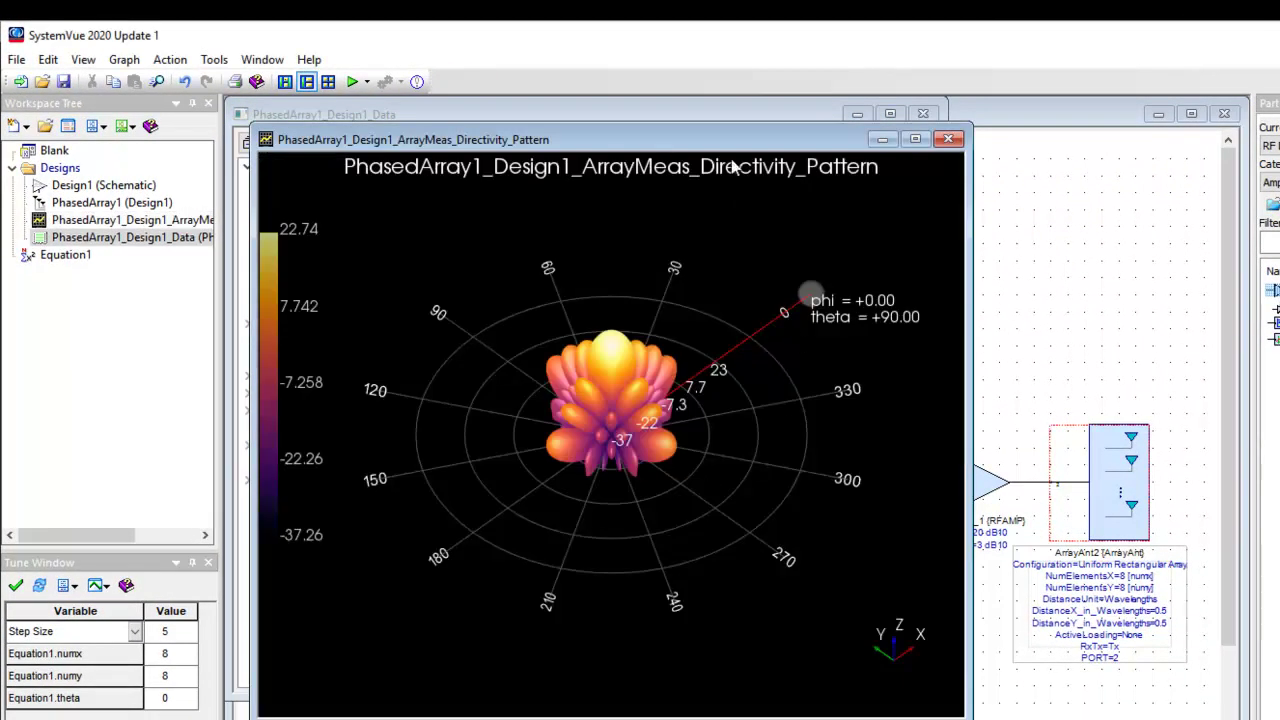
left_click_drag(722, 145, 947, 302)
Step: Add a Beam Pattern UV Plot of the directivity pattern and expand the BeamMeas folder
right_click(422, 203)
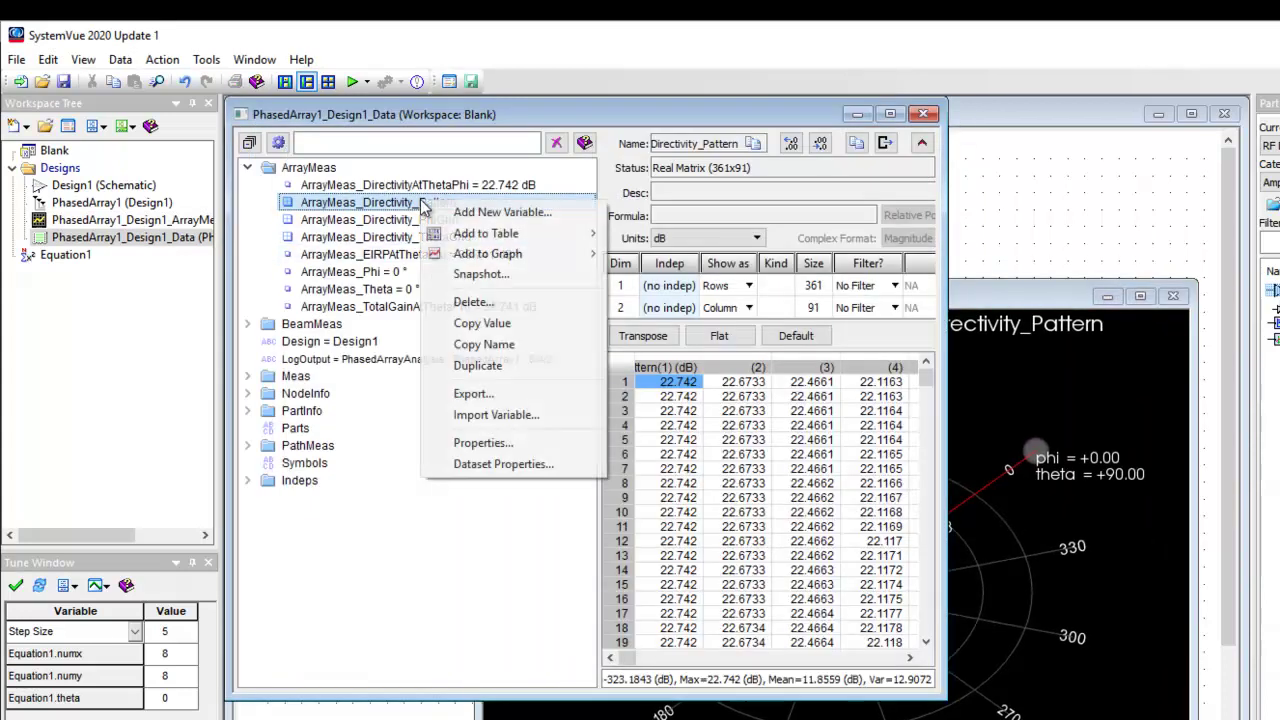
mouse_move(536, 254)
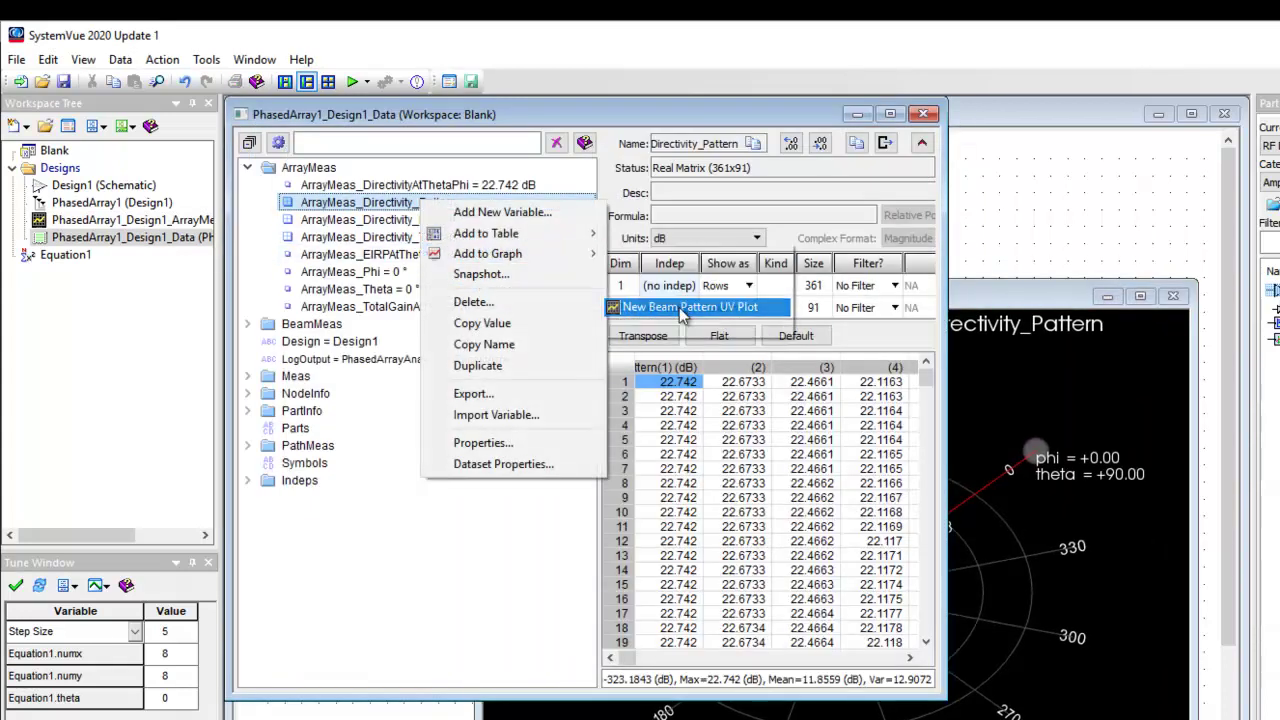
left_click(679, 298)
left_click_drag(728, 168, 891, 377)
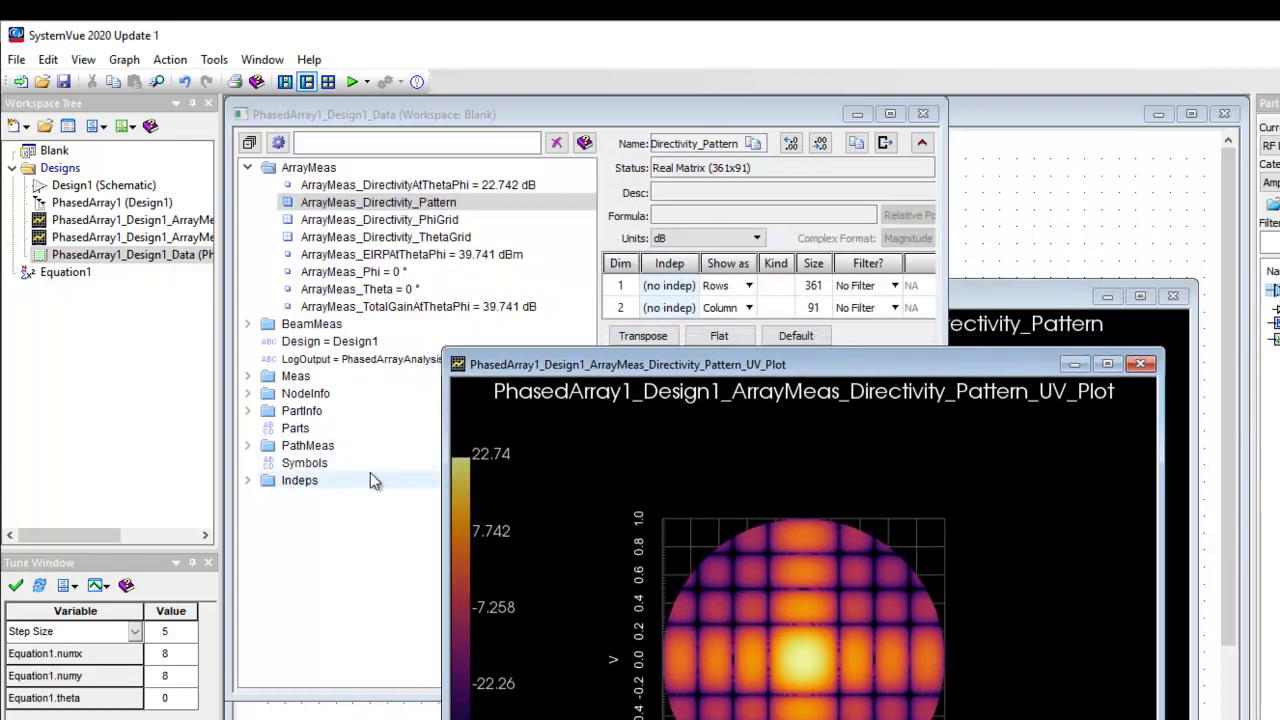
left_click(247, 324)
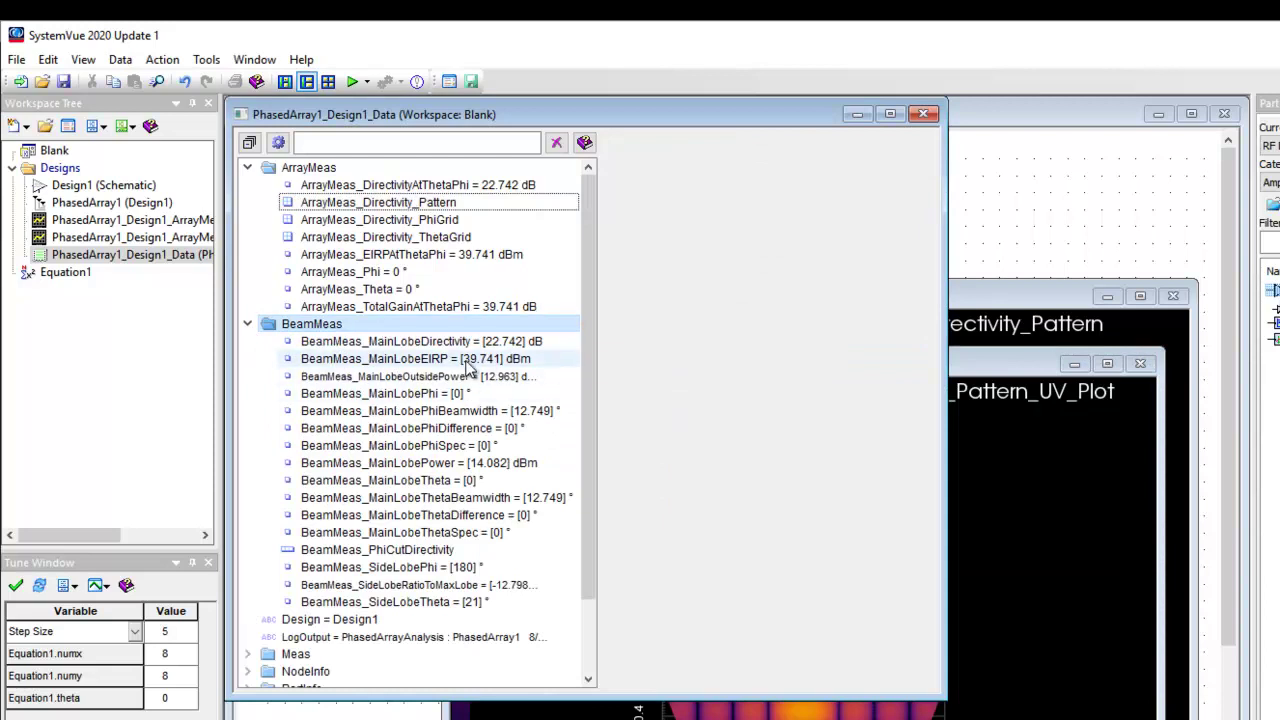
Step: Graph BeamMeas_PhiCutDirectivity without auto-scale, y-axis -40 to 50, and close the dataset
right_click(428, 553)
mouse_move(545, 605)
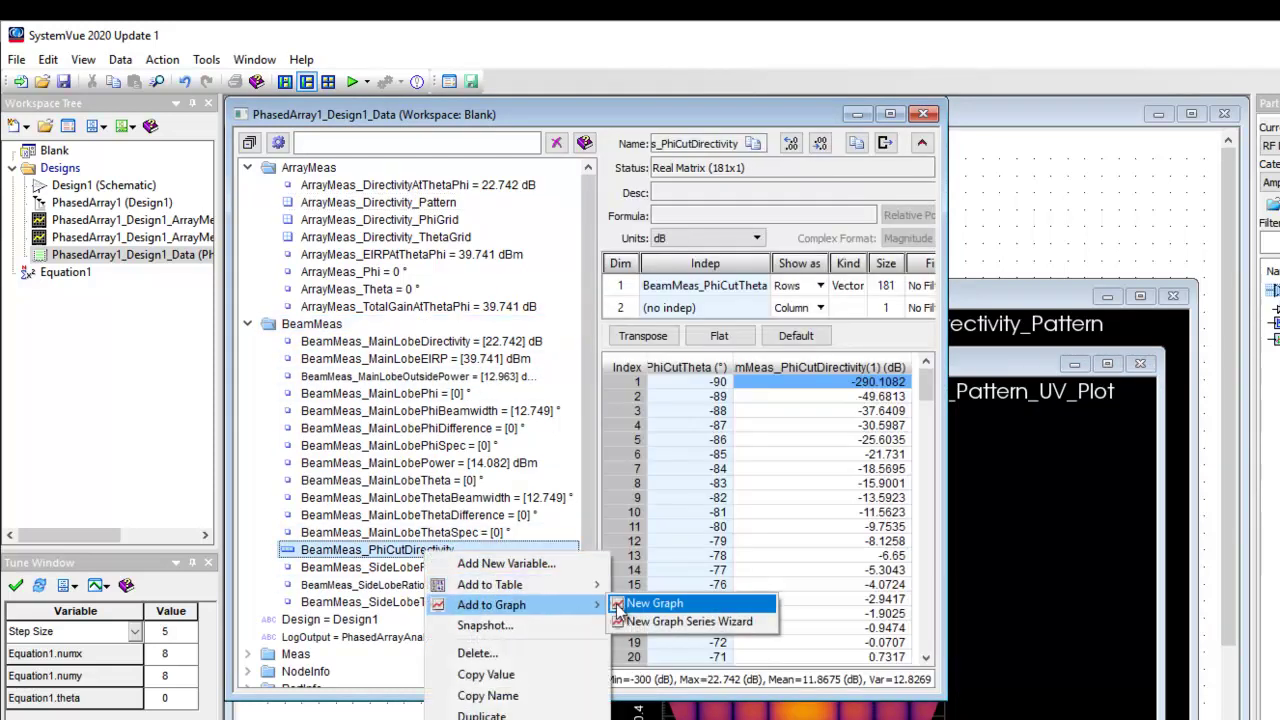
left_click(652, 604)
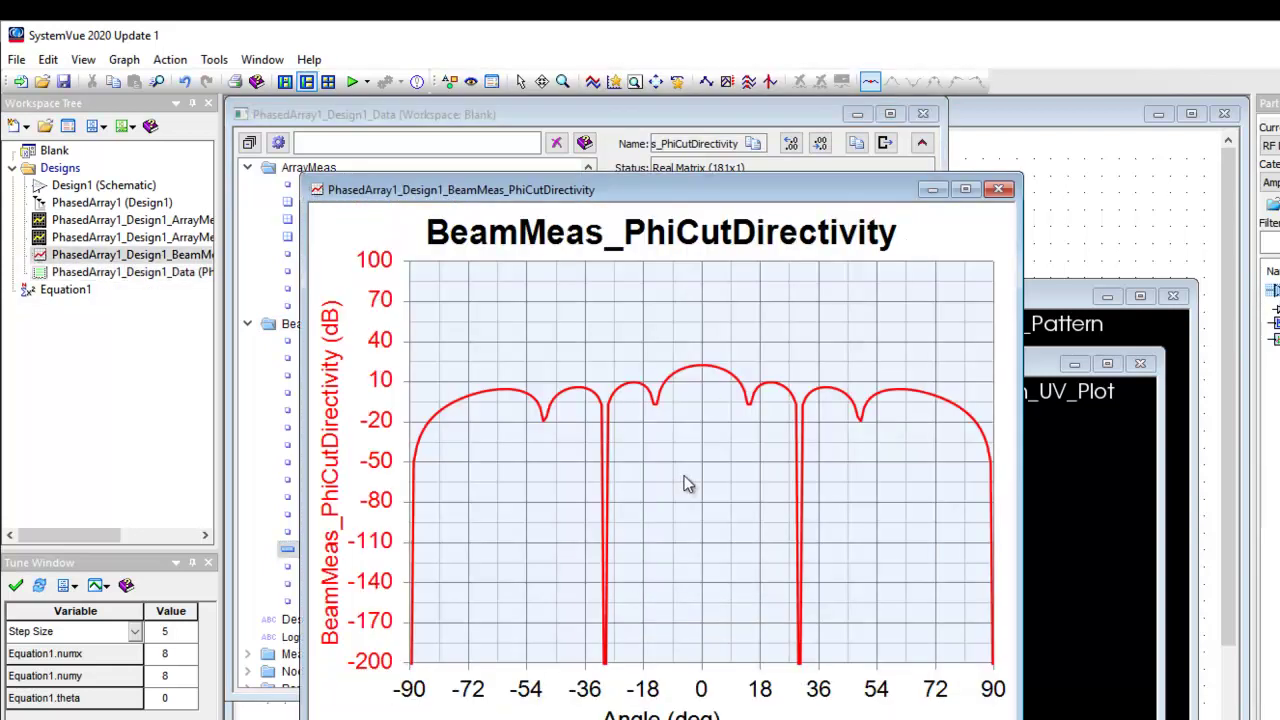
left_click(506, 618)
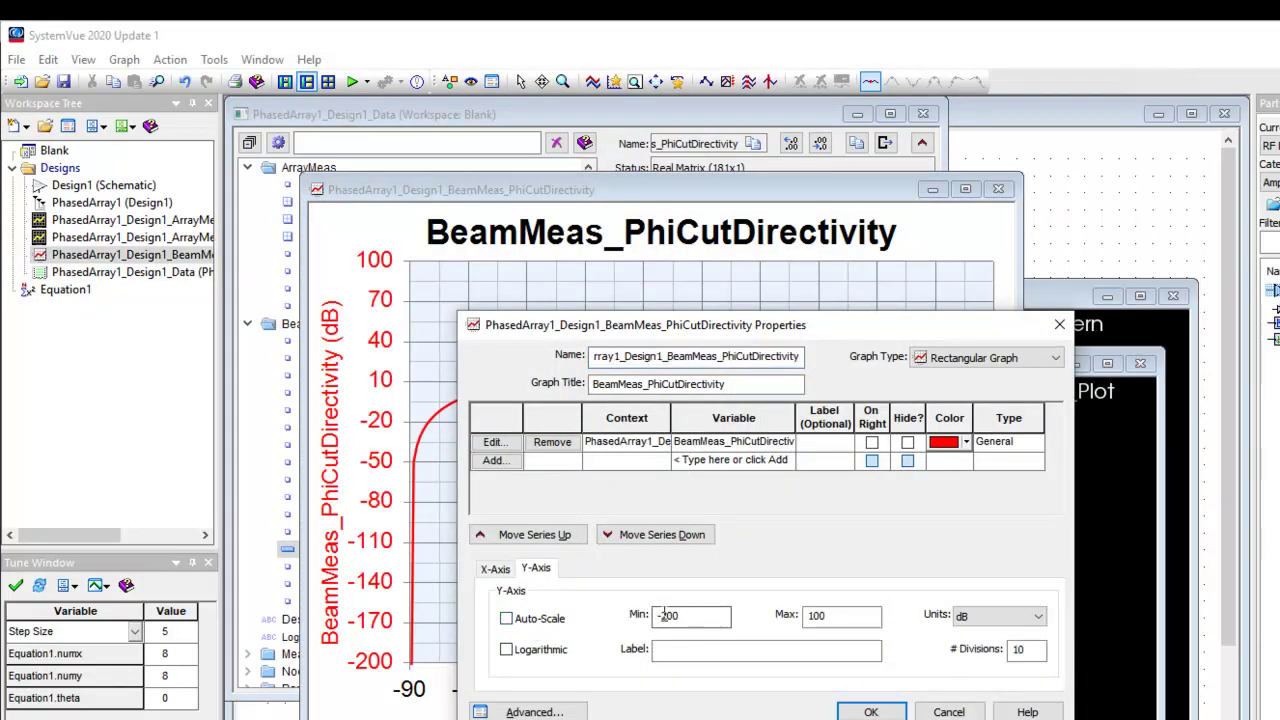
left_click_drag(652, 616, 706, 604)
type("-40")
left_click(844, 615)
left_click_drag(844, 615, 792, 615)
type("50")
left_click(868, 710)
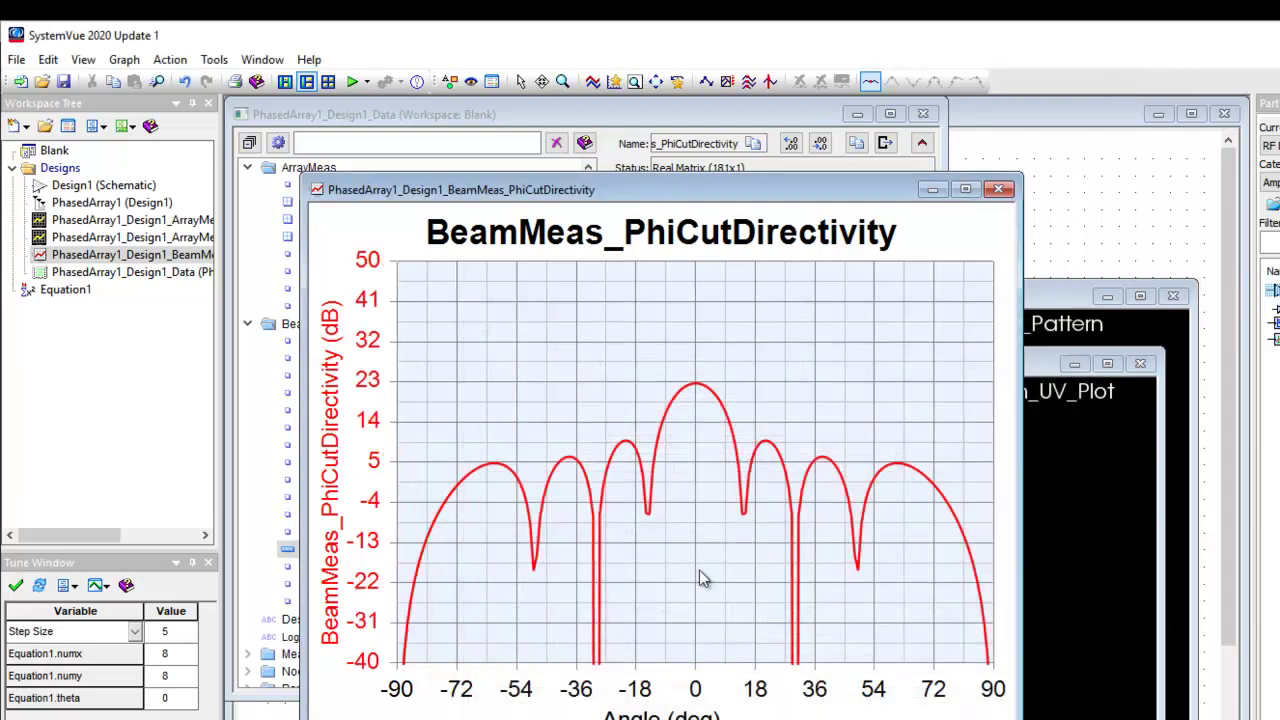
left_click(923, 114)
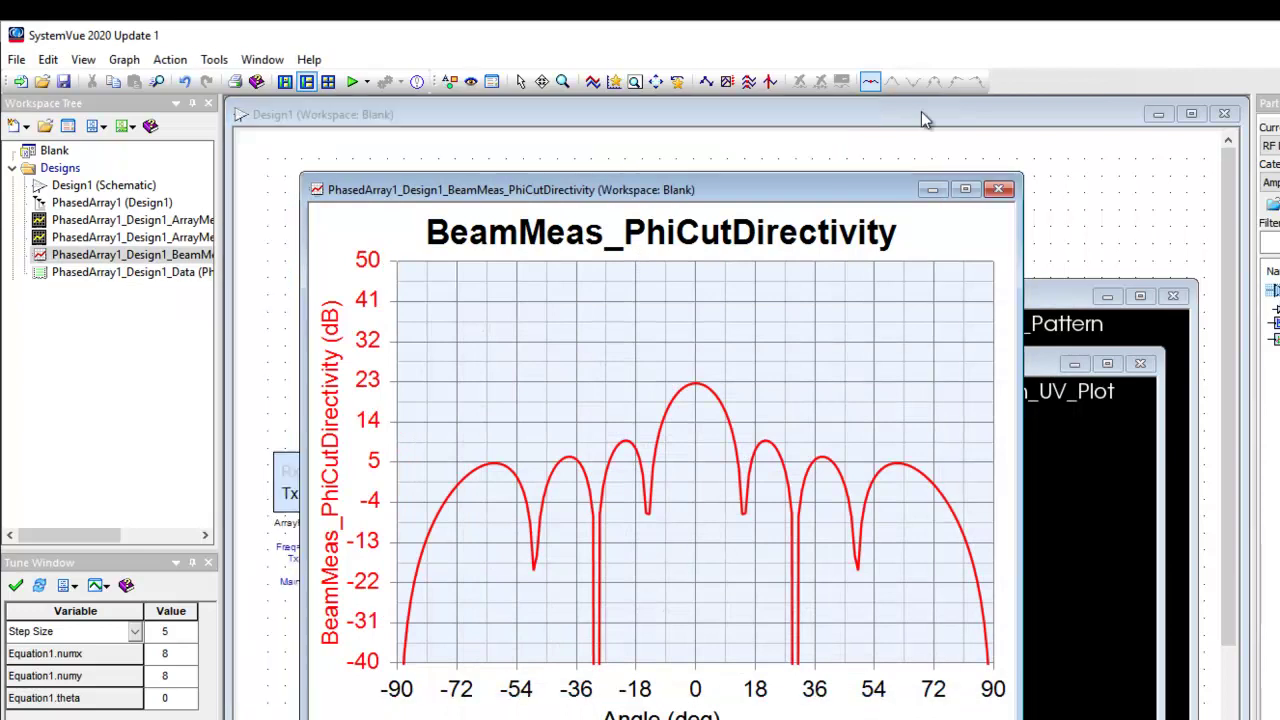
Step: Tile the Design1 schematic and the three result windows in a grid
left_click(775, 159)
left_click(261, 59)
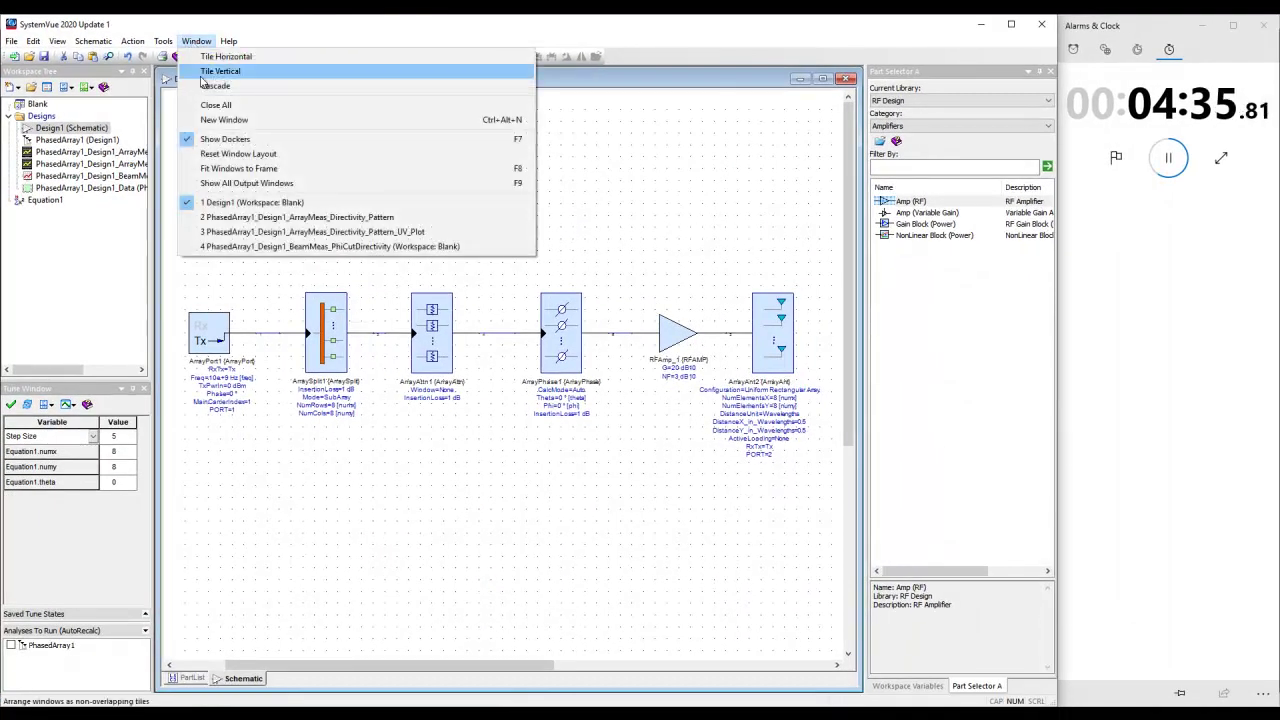
left_click(205, 72)
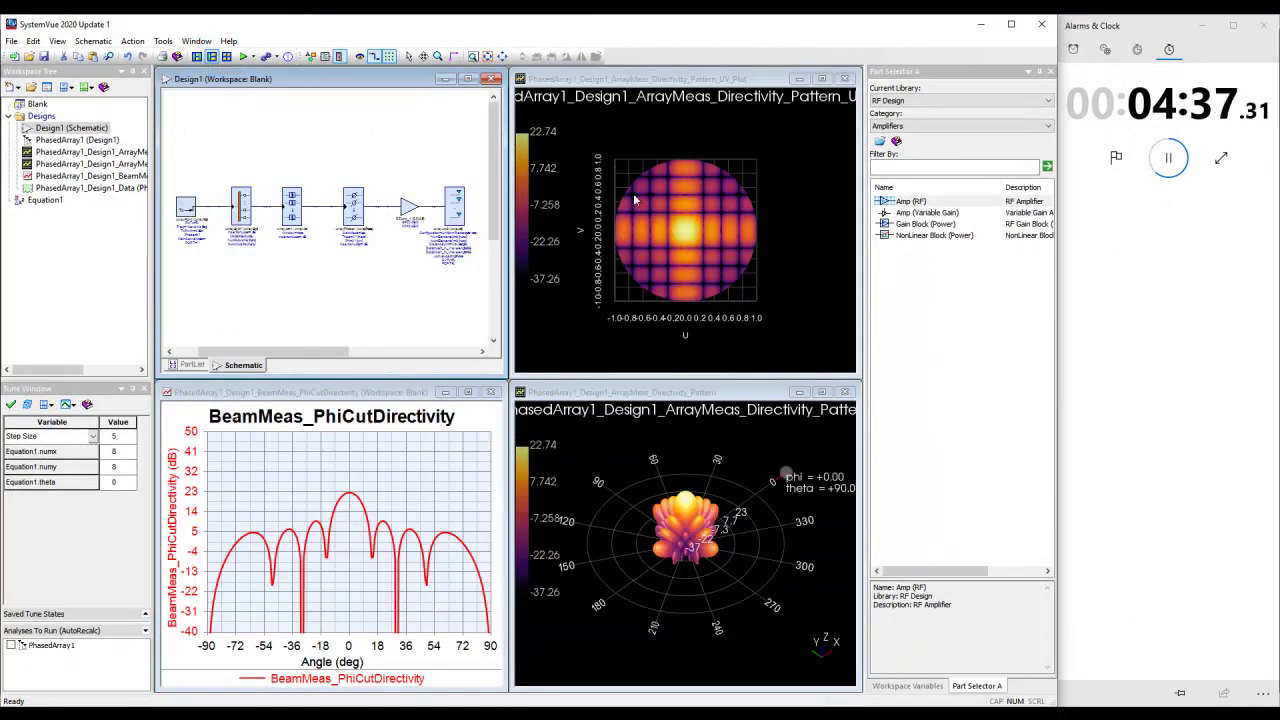
Step: Show the 3D directivity pattern in Front View, zoomed in and shifted lower in its window
left_click_drag(672, 548, 680, 612)
right_click(697, 627)
left_click(719, 664)
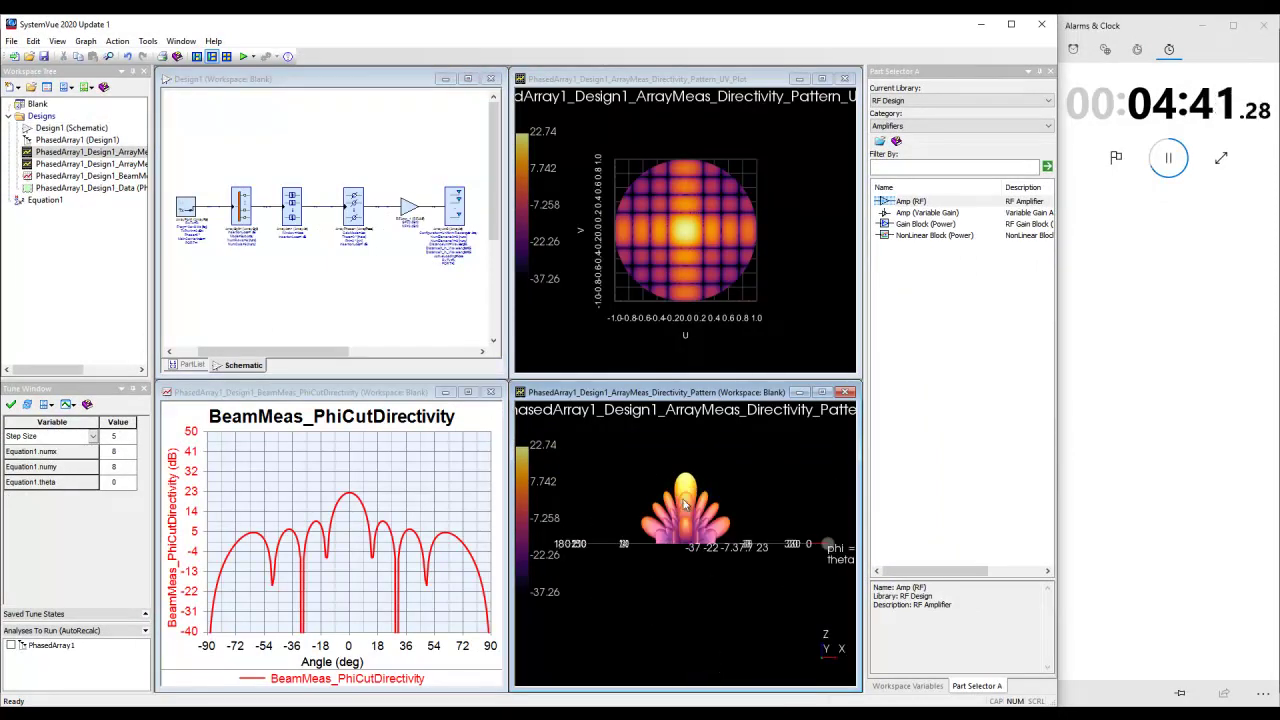
scroll(684, 500, "up", 2)
scroll(688, 534, "up", 2)
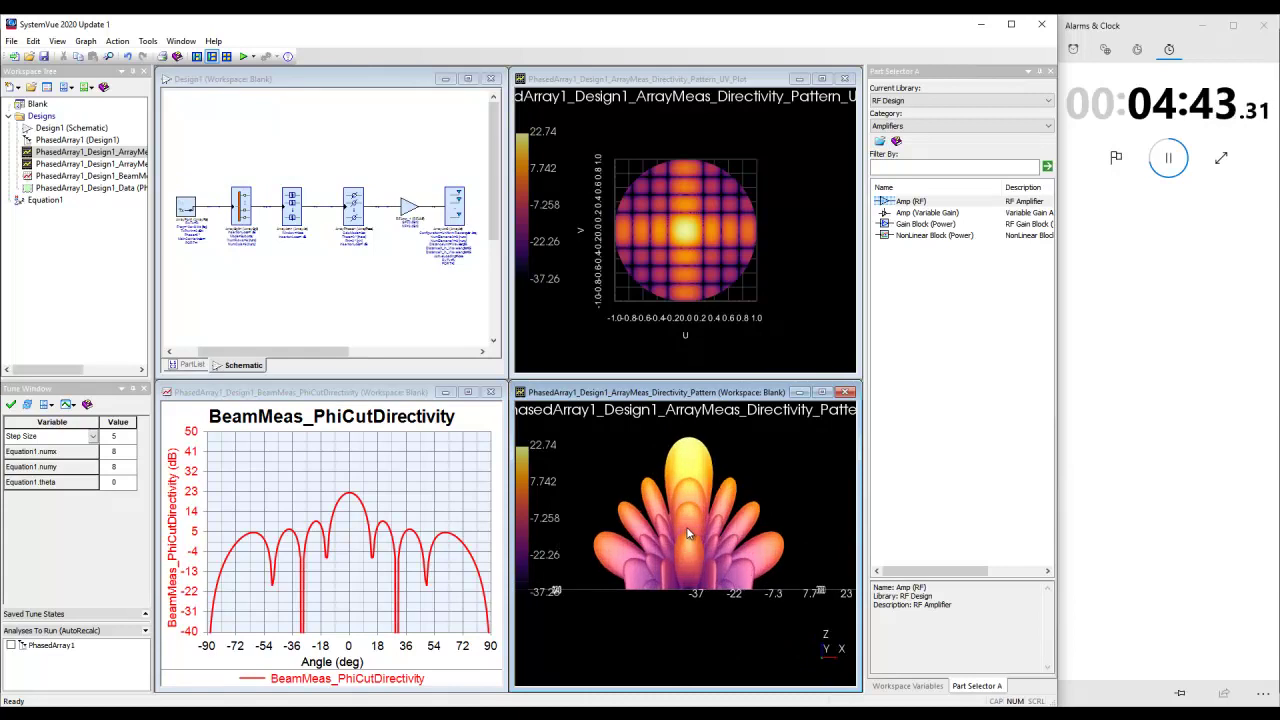
left_click_drag(687, 535, 688, 566)
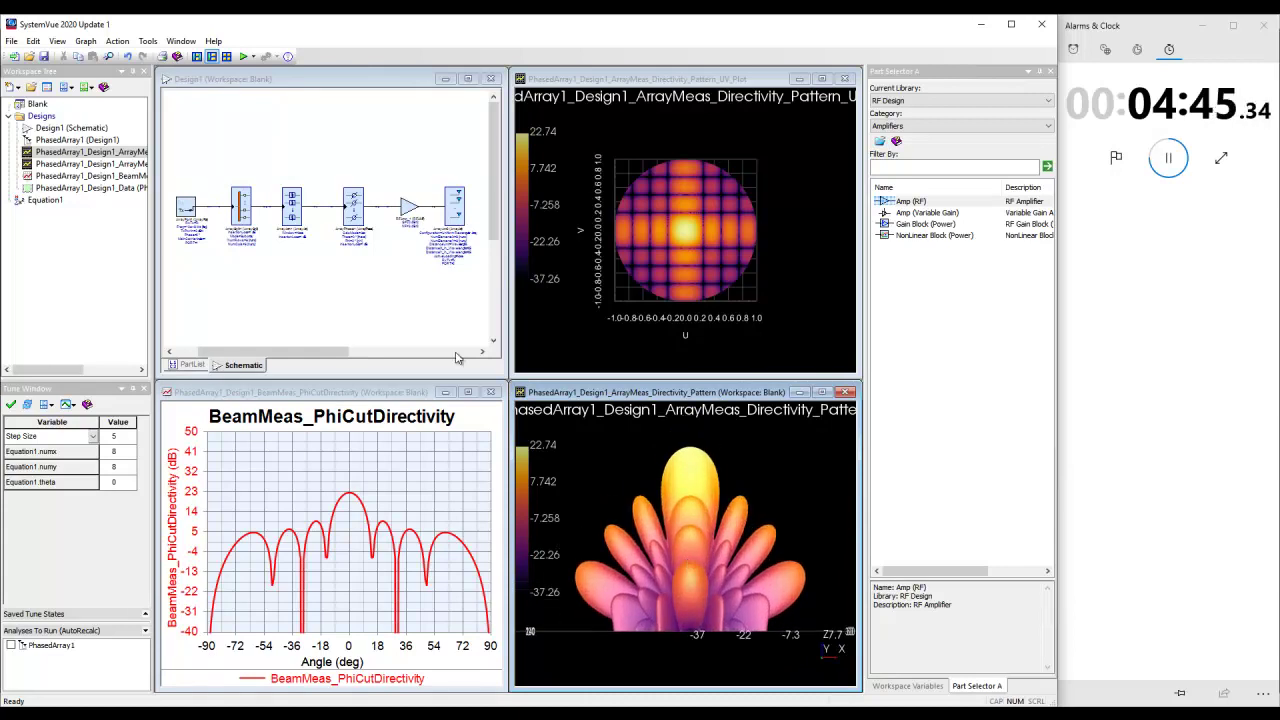
Step: Change numx and numy from 8 to 50 and rerun PhasedArray1, raising peak directivity to about 38.7 dB
left_click(117, 453)
double_click(112, 452)
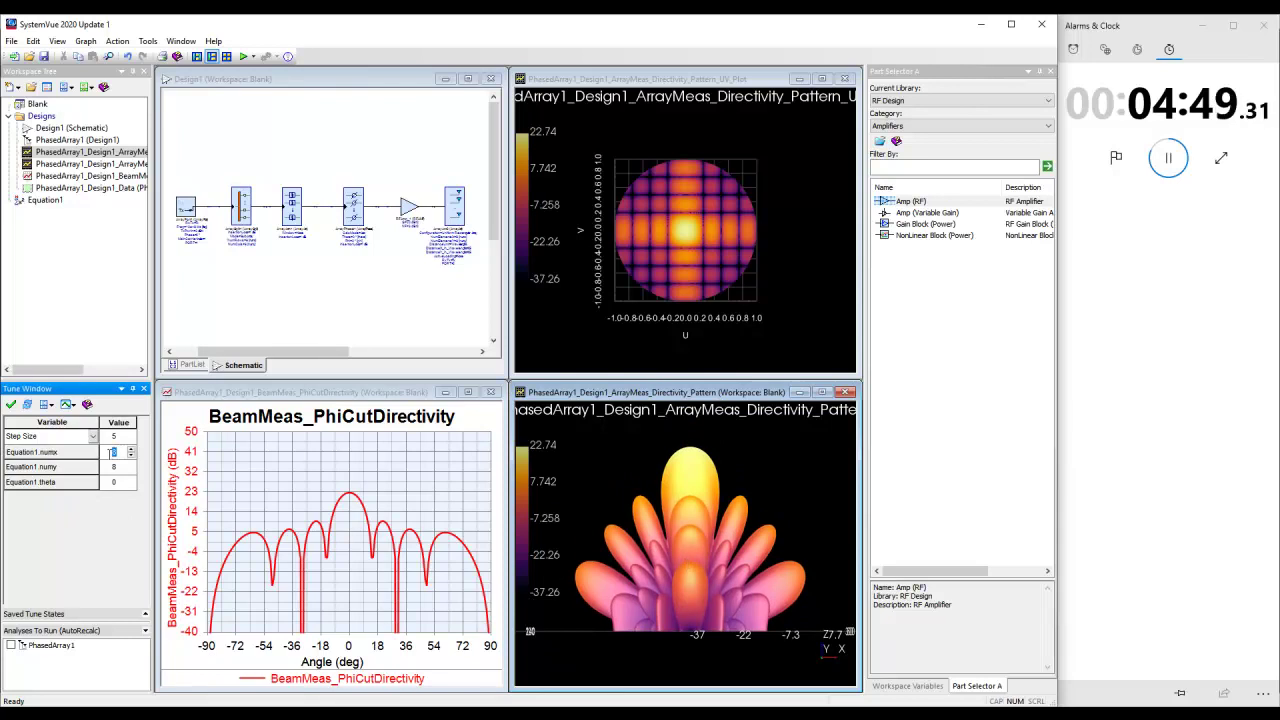
type("50")
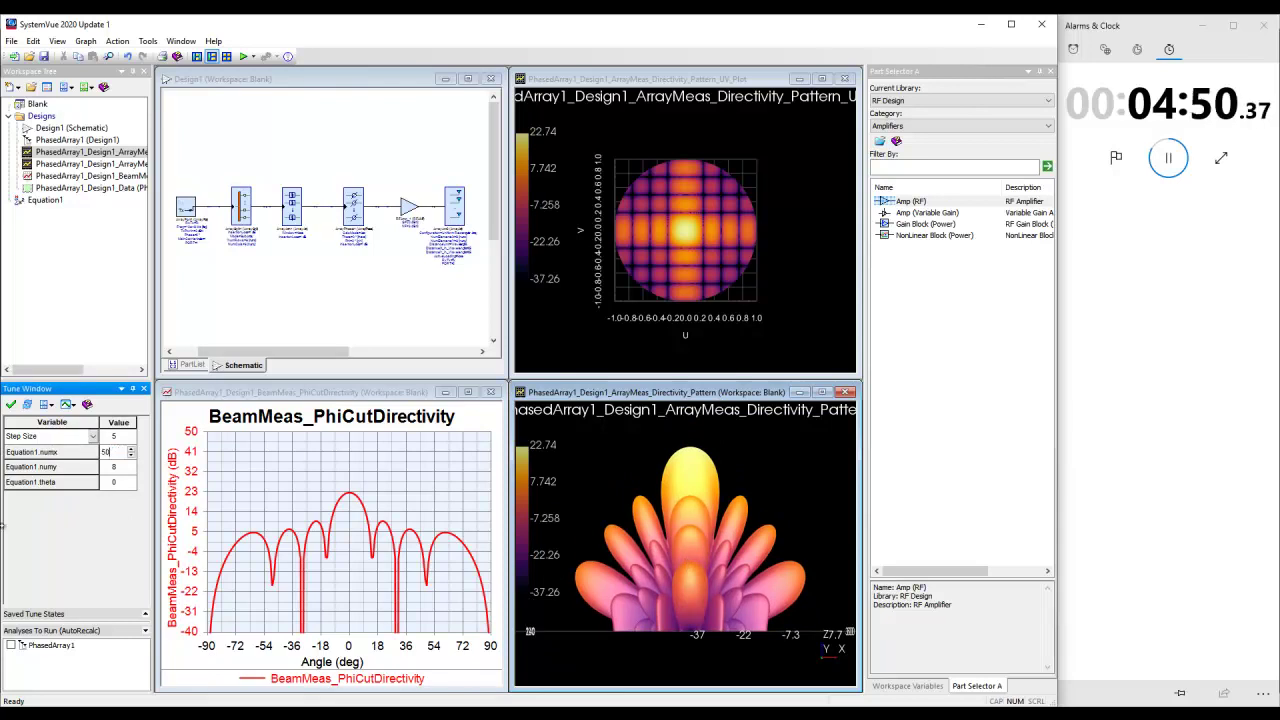
left_click(115, 467)
double_click(115, 467)
type("50")
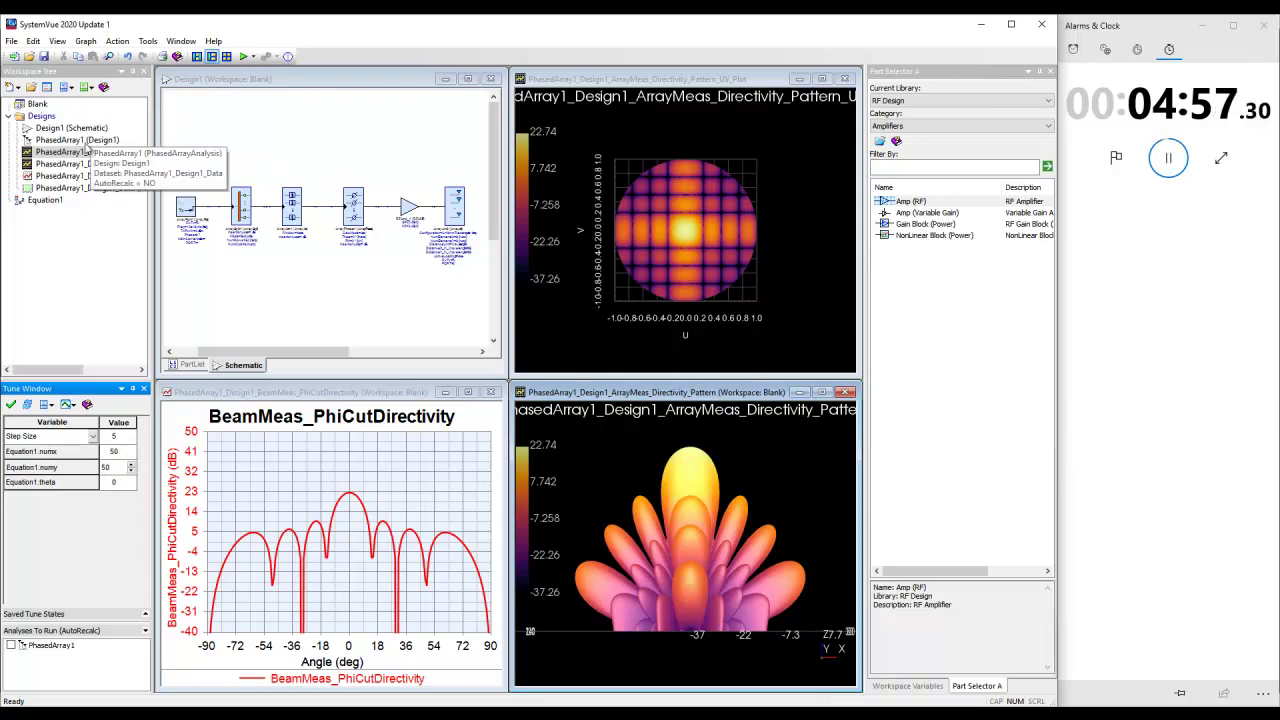
right_click(45, 140)
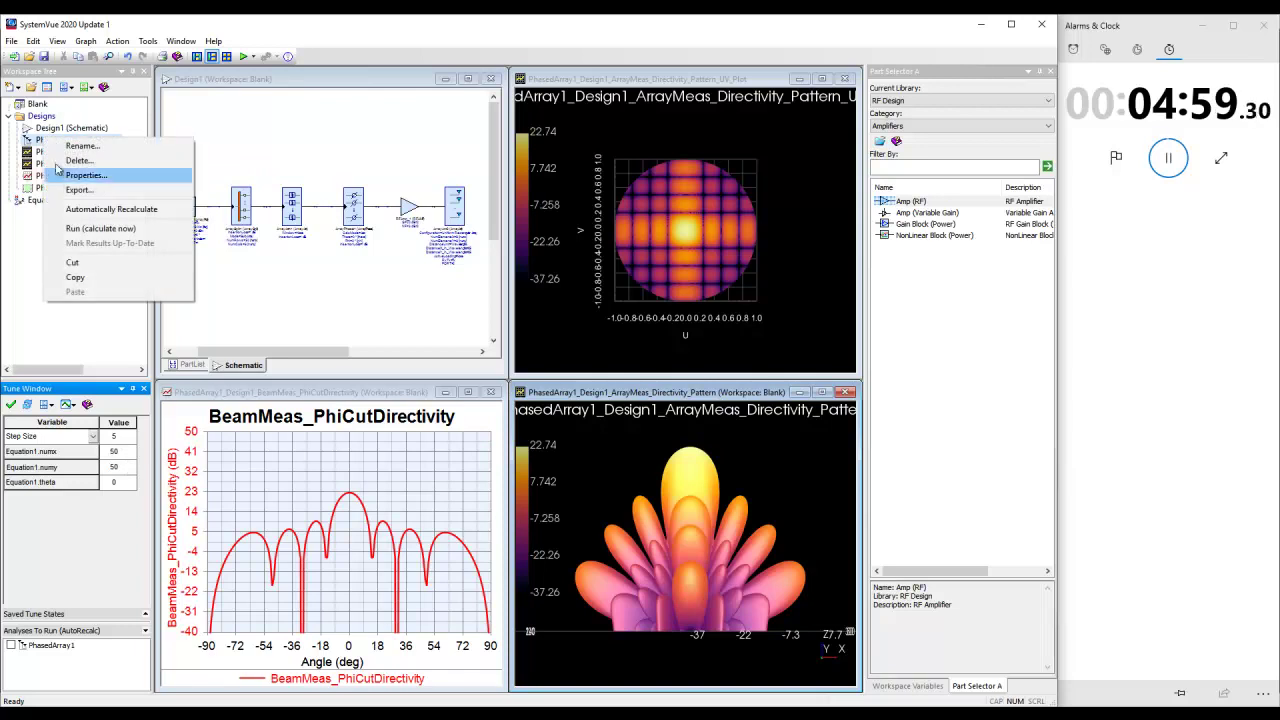
left_click(68, 230)
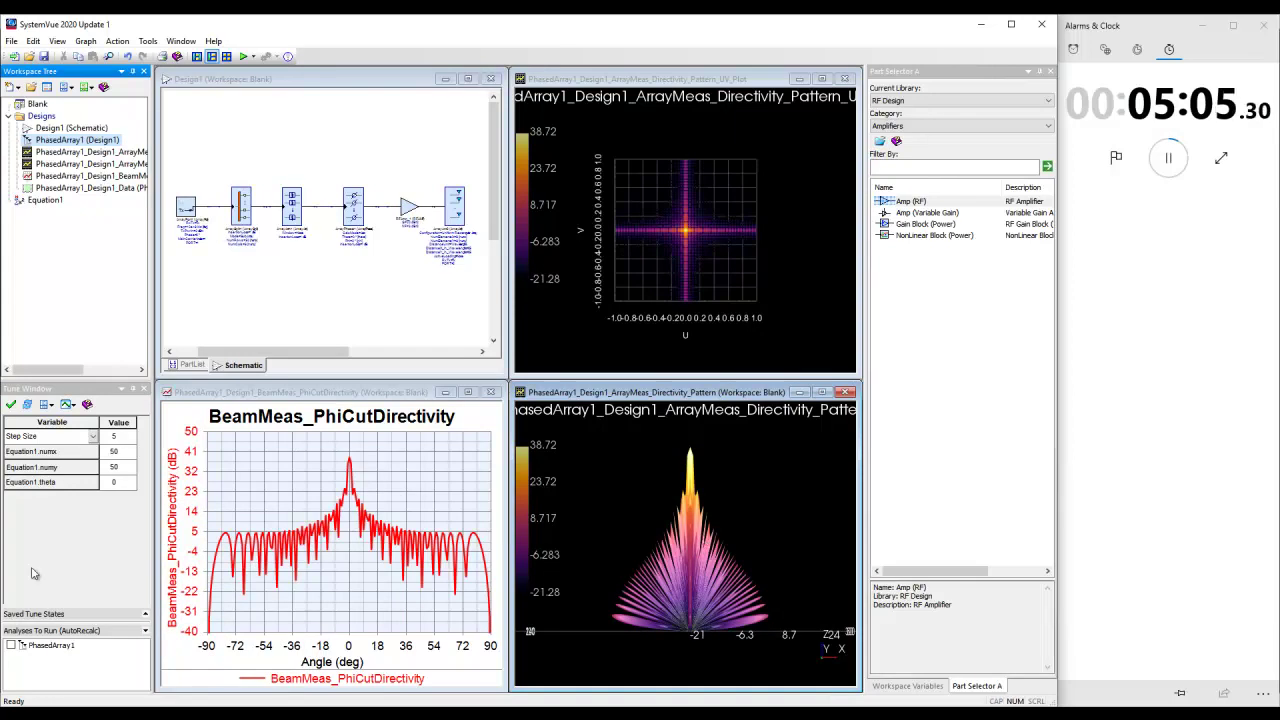
Step: Enable auto-run for PhasedArray1 and step theta upward, steering the beam to about 20°
left_click(12, 645)
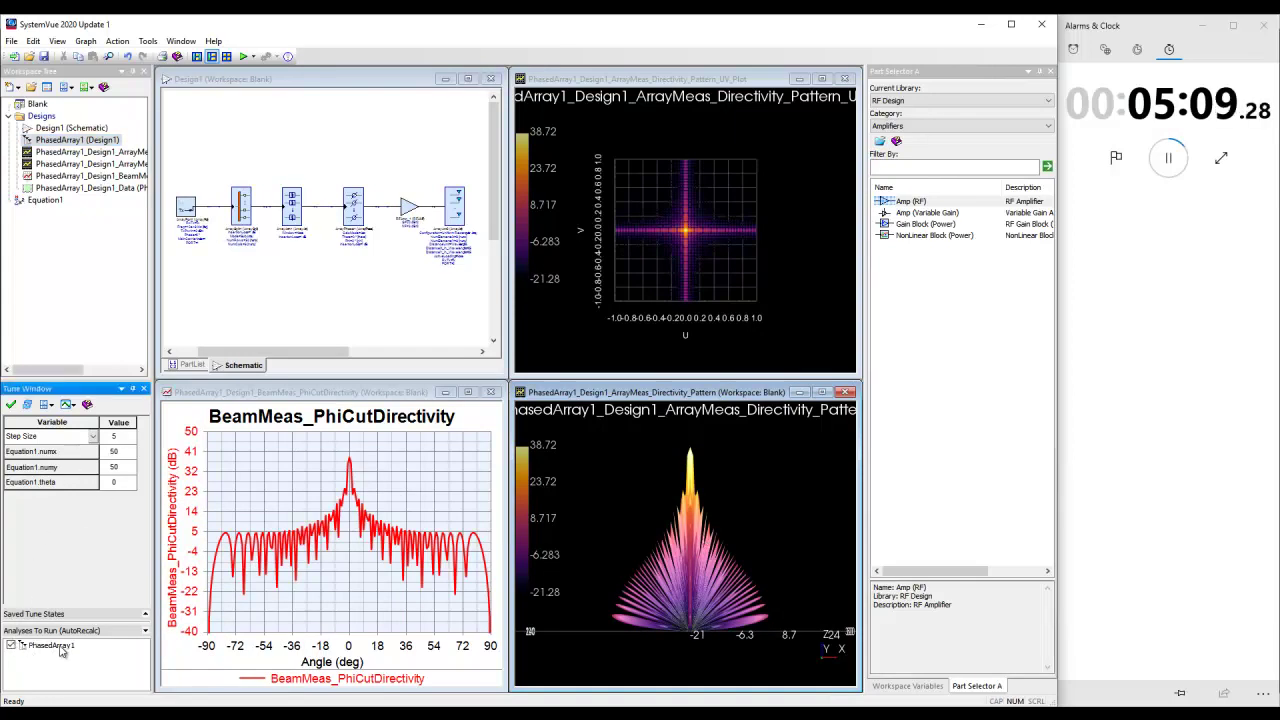
left_click(118, 482)
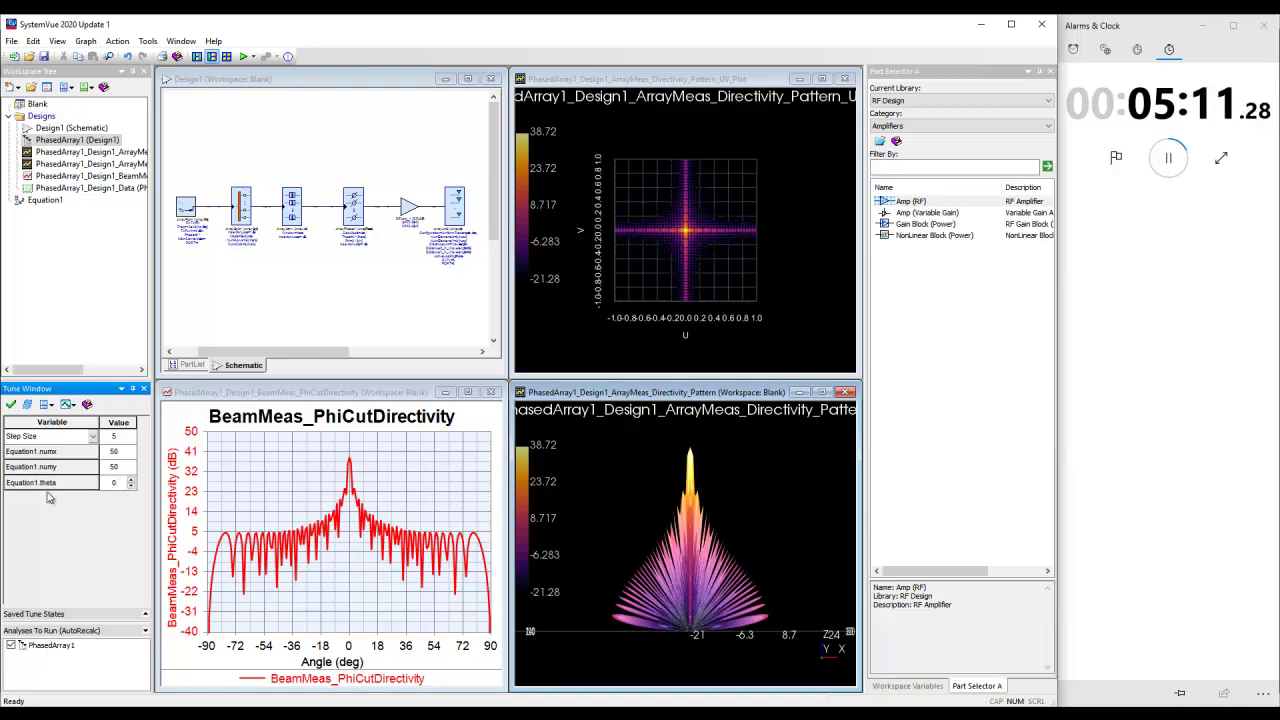
left_click(130, 480)
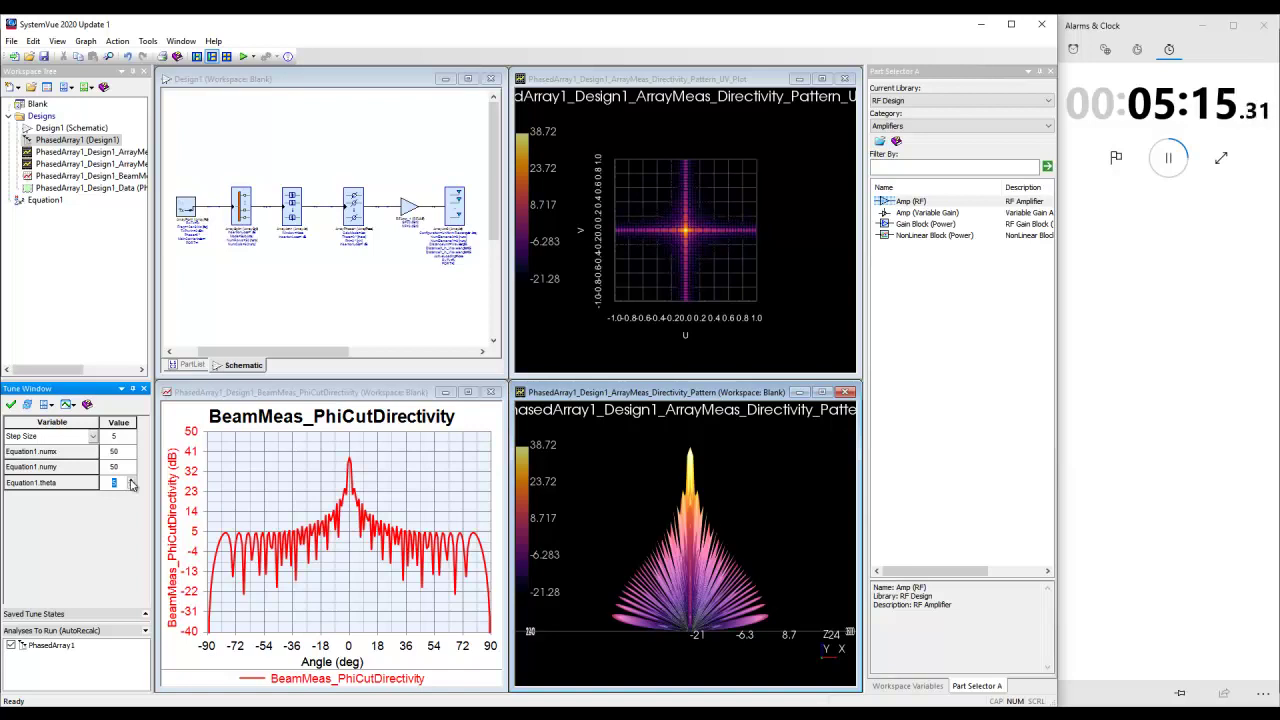
left_click(130, 481)
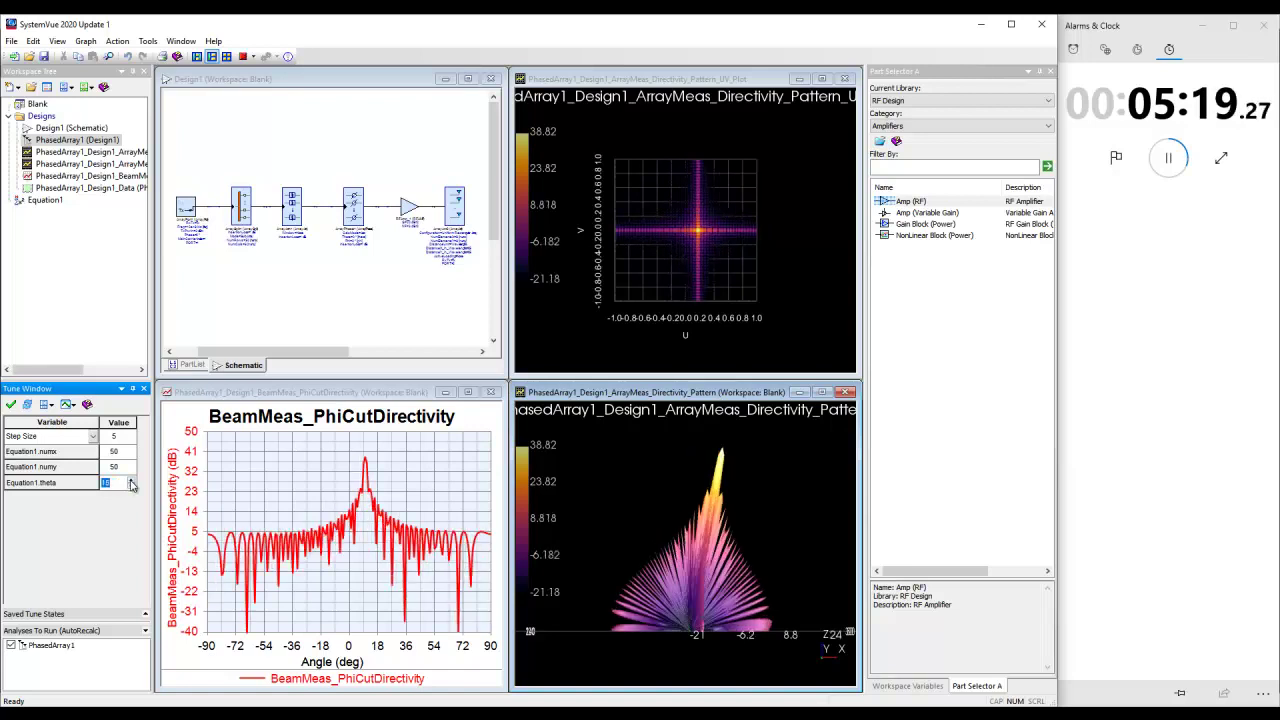
left_click(130, 482)
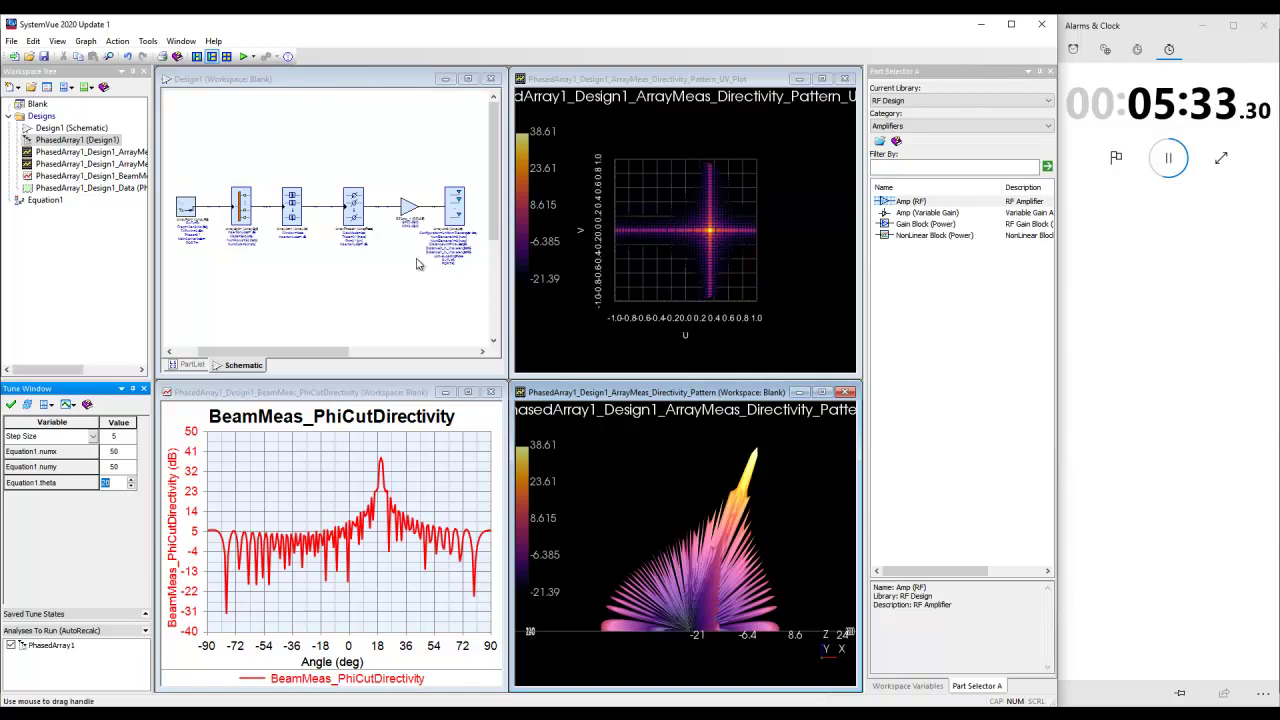
left_click(1168, 157)
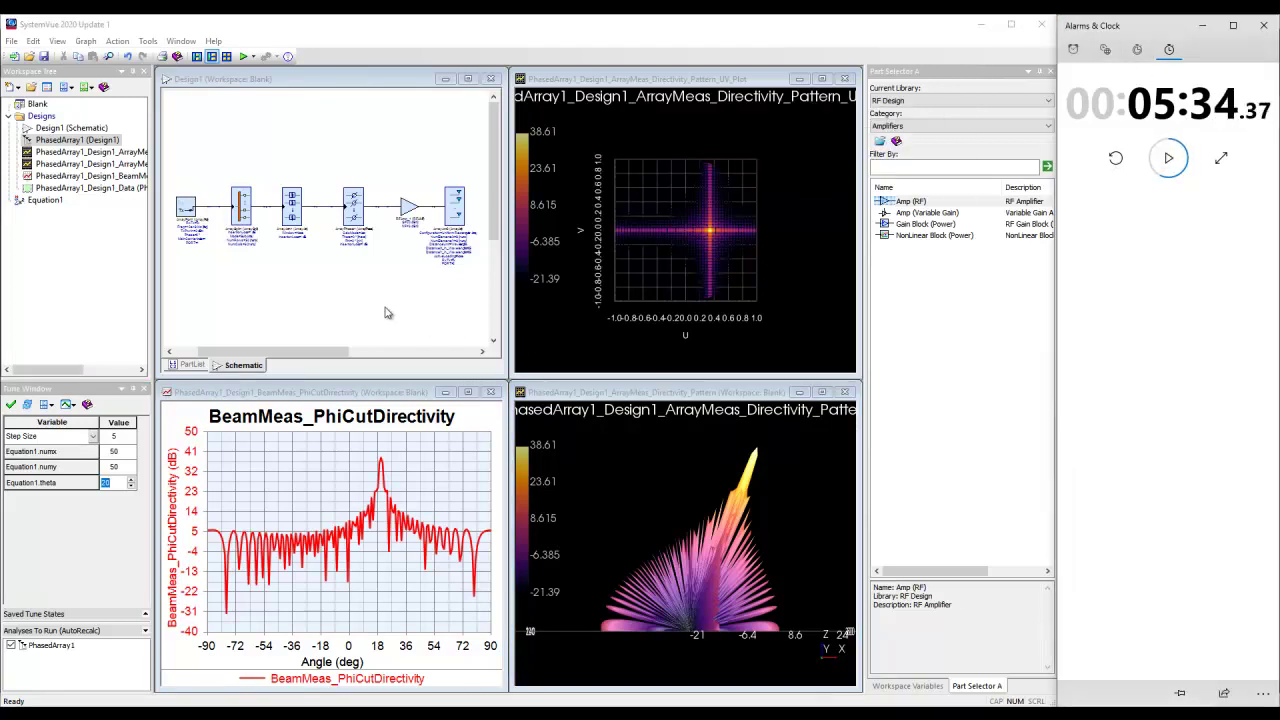